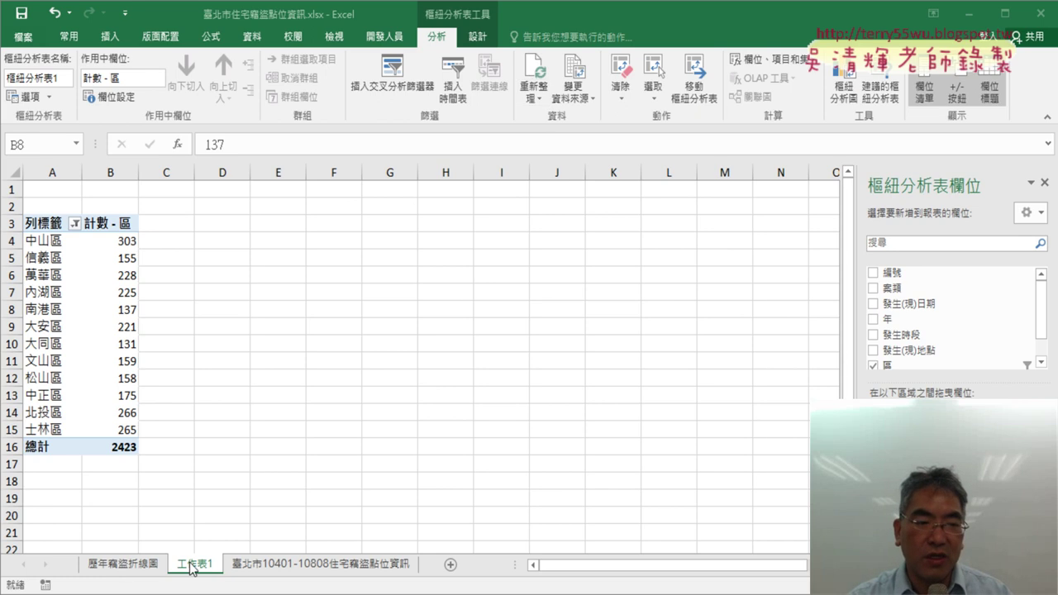
# Look over the yearly theft line chart and its title 歷年竊盜折線圖, then return to 工作表1
pyautogui.click(121, 567)
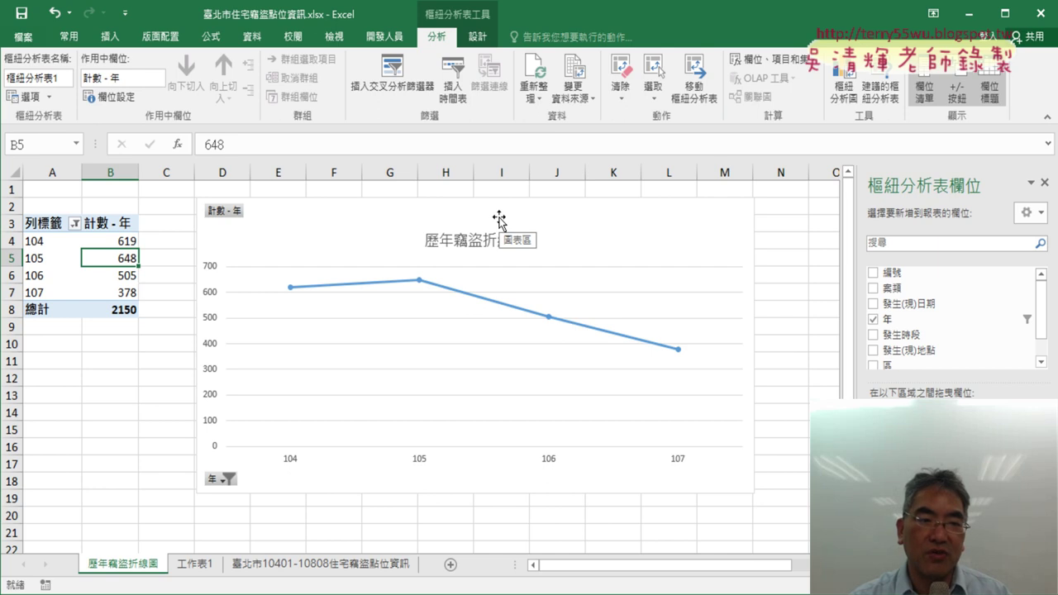
pyautogui.click(196, 566)
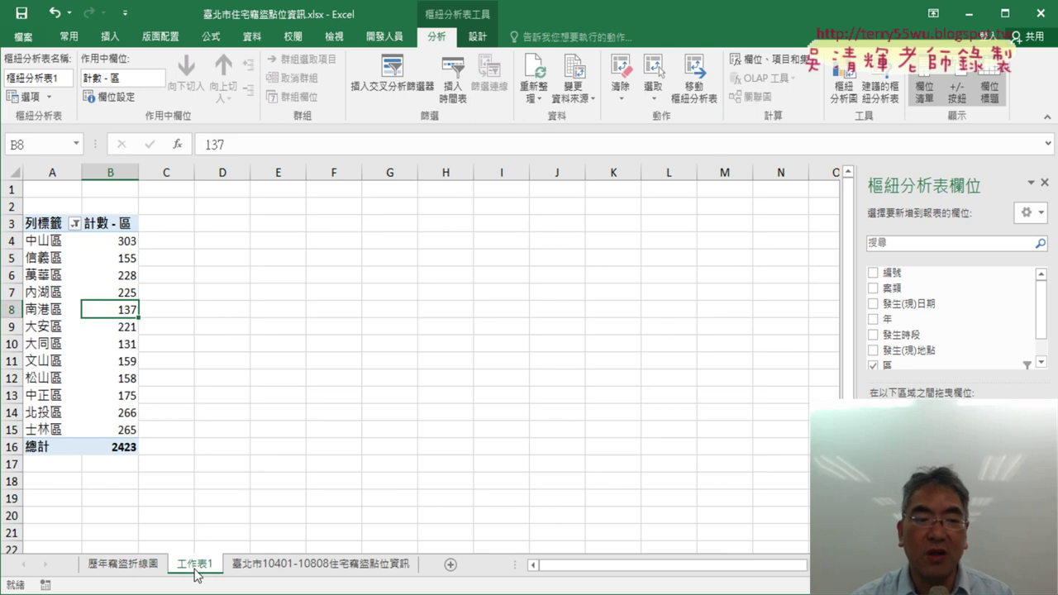
pyautogui.click(124, 565)
pyautogui.click(496, 246)
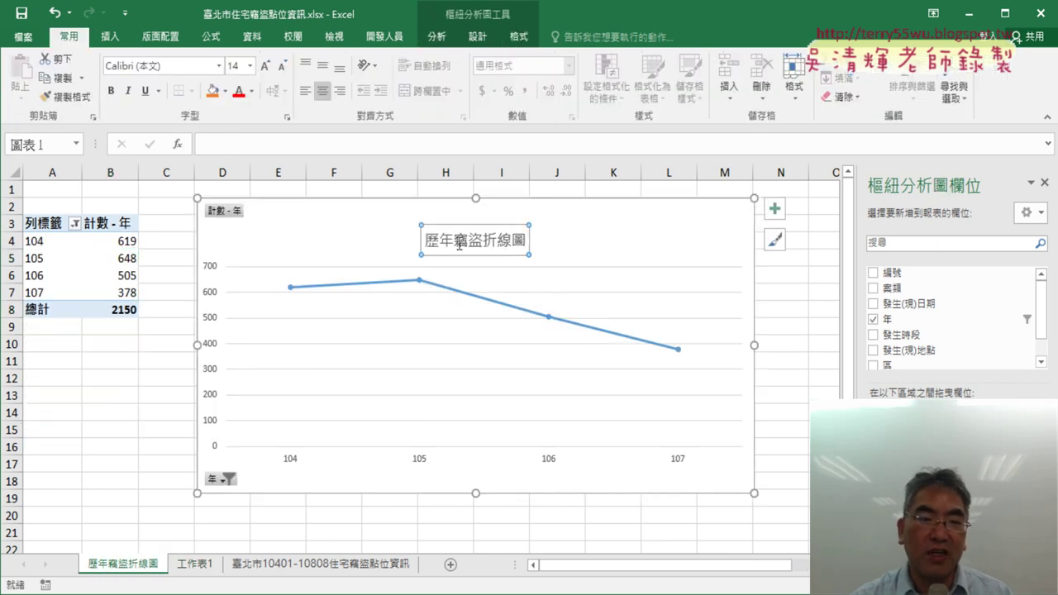
pyautogui.moveTo(426, 241); pyautogui.dragTo(528, 240)
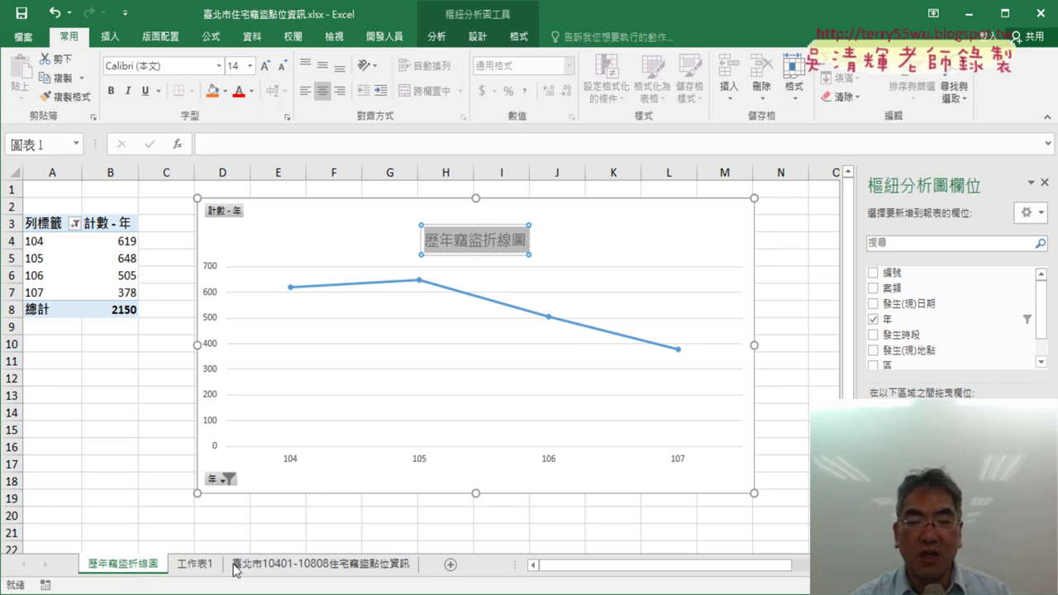
pyautogui.click(201, 569)
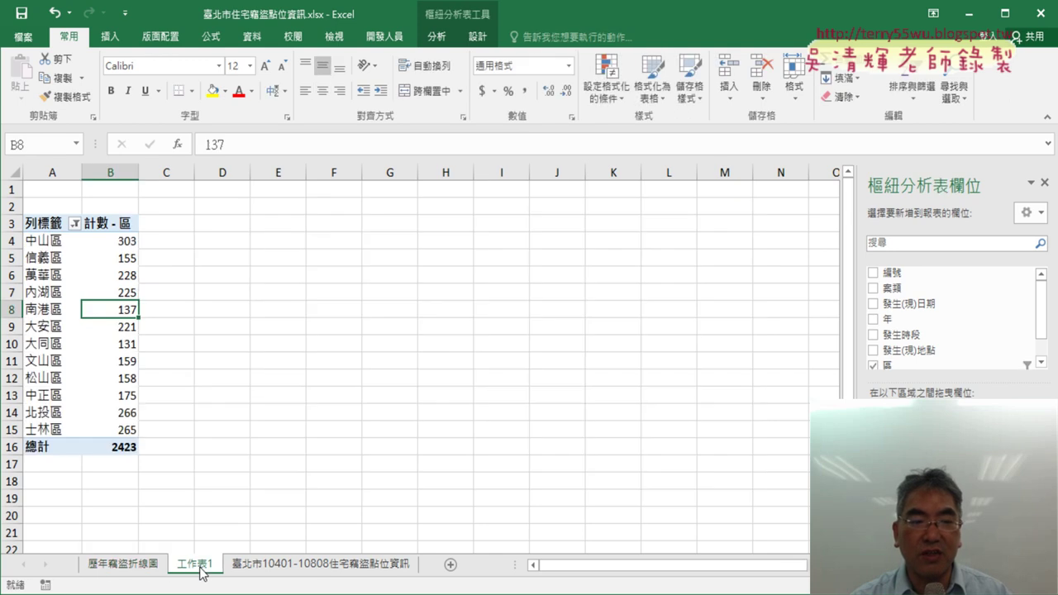
# Review the district filter list without changes, then select cell B4 and show the 資料 tools
pyautogui.click(74, 224)
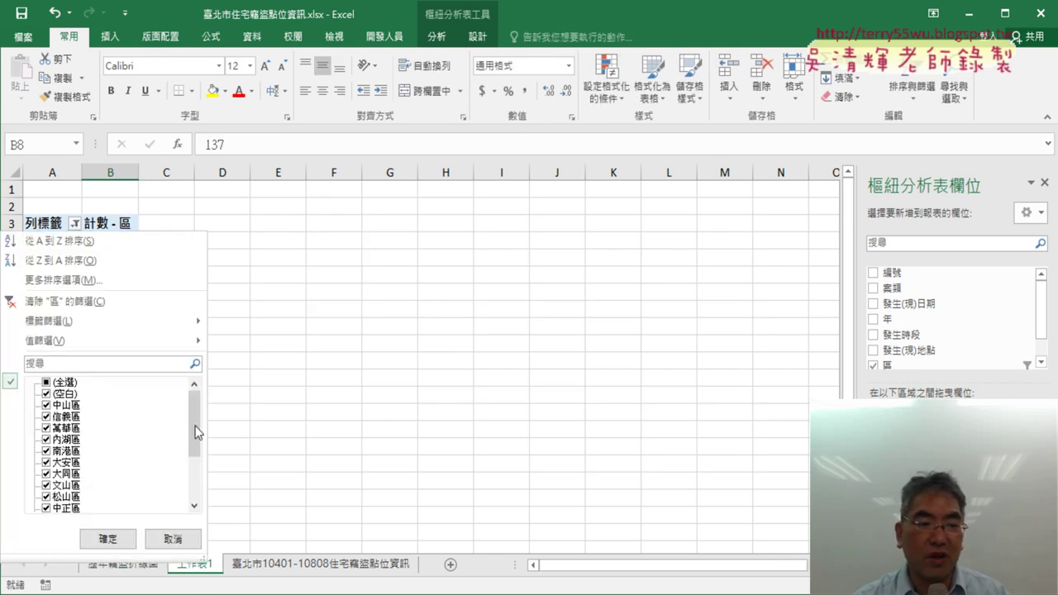
pyautogui.scroll(-3, 164, 488)
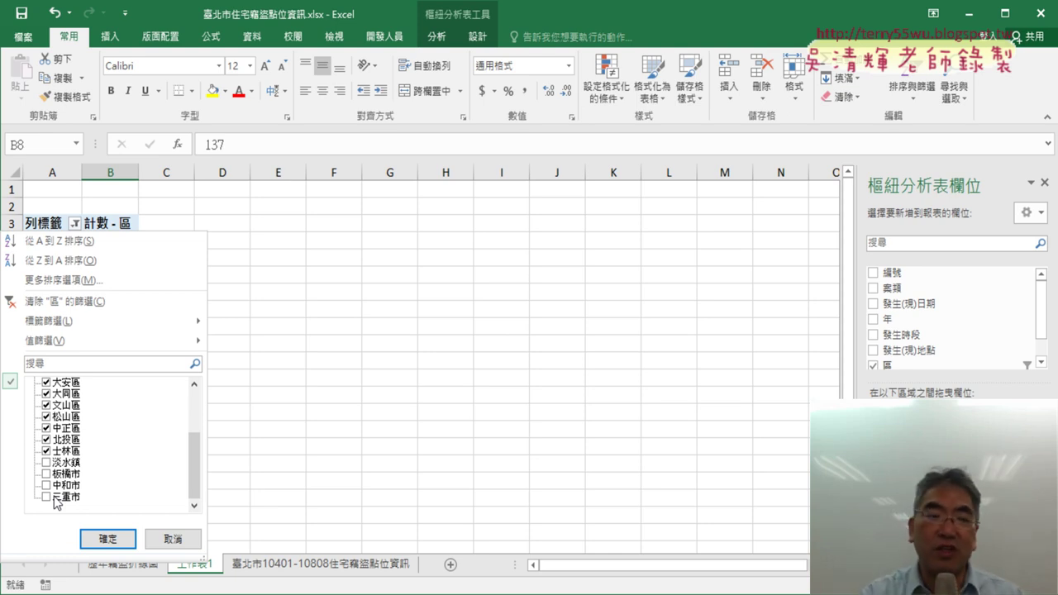
pyautogui.click(80, 225)
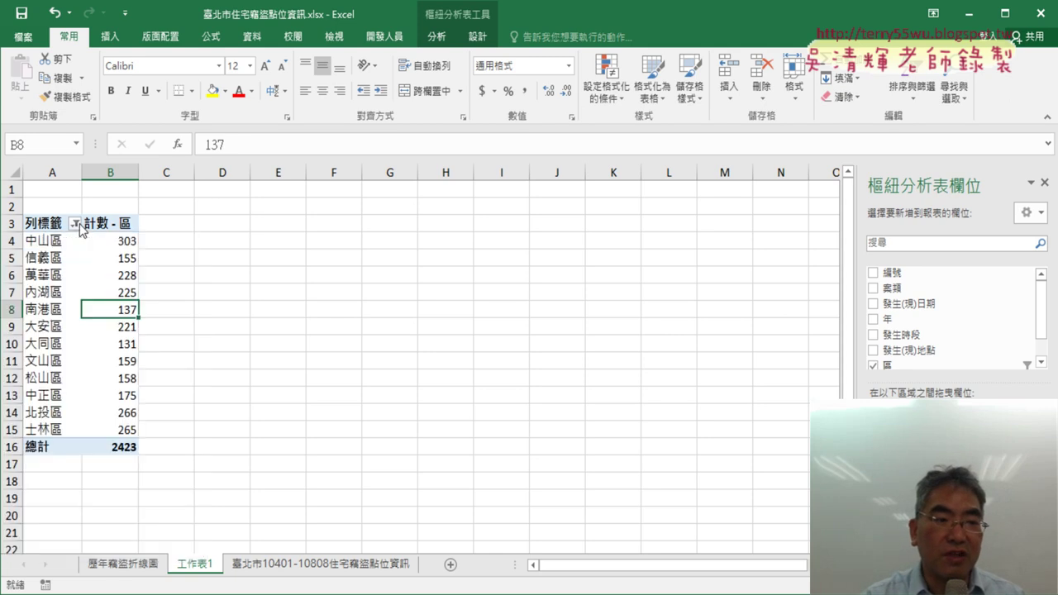
pyautogui.click(75, 227)
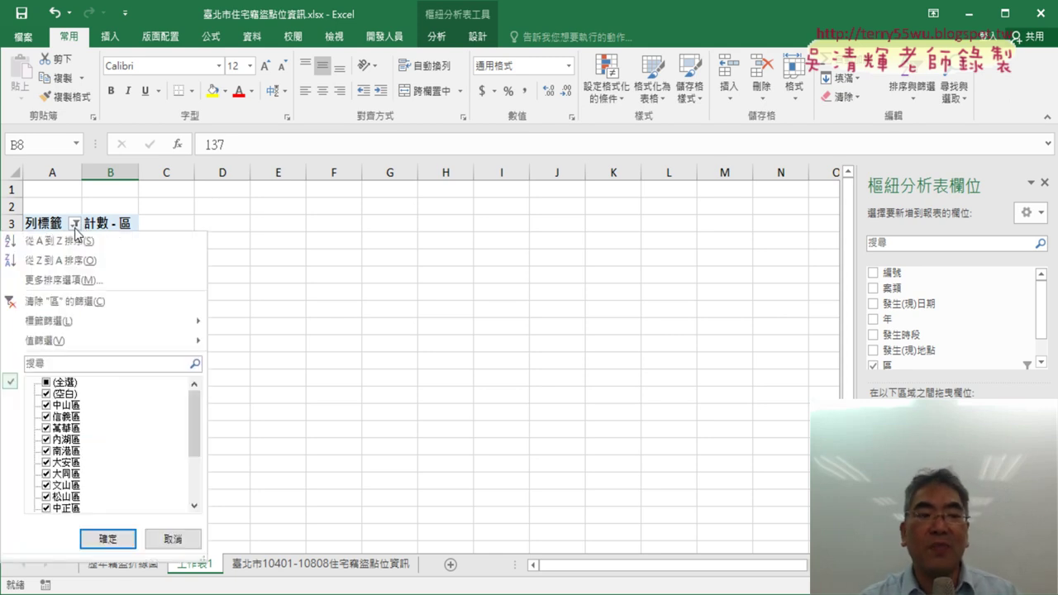
pyautogui.scroll(-3, 175, 438)
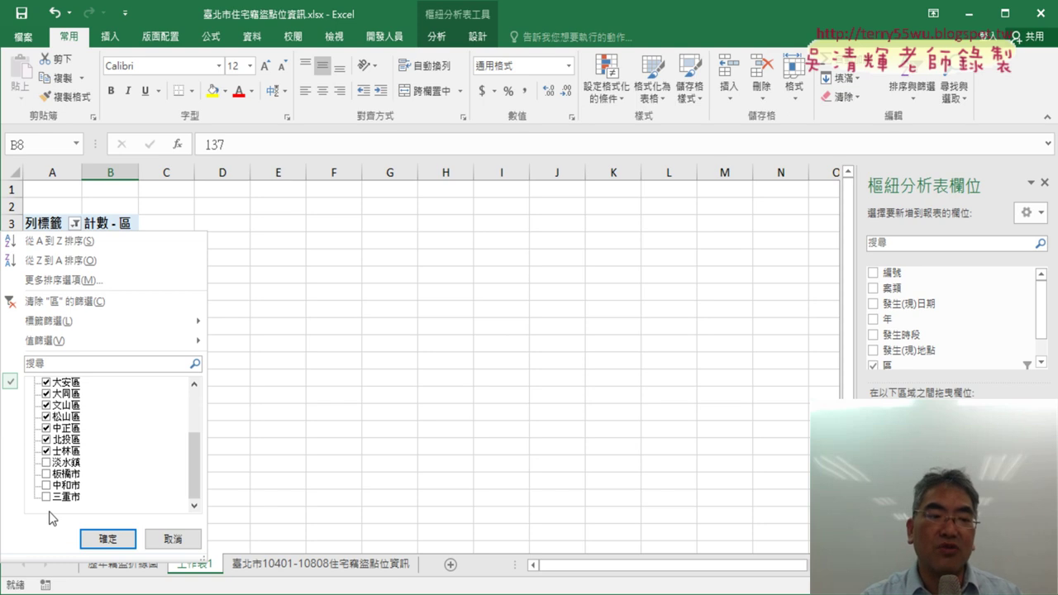
pyautogui.click(108, 539)
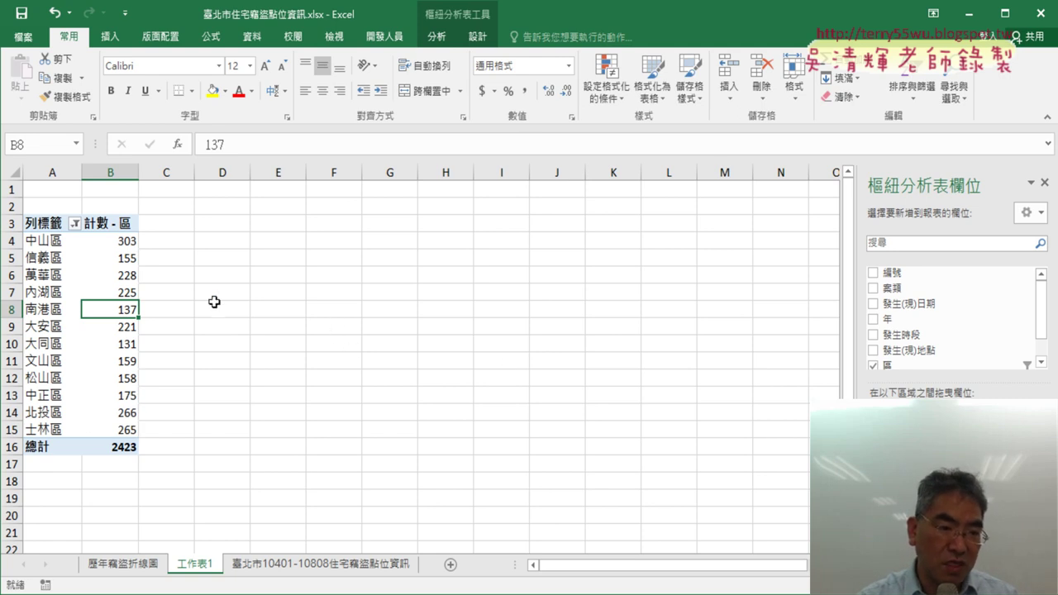
pyautogui.click(128, 241)
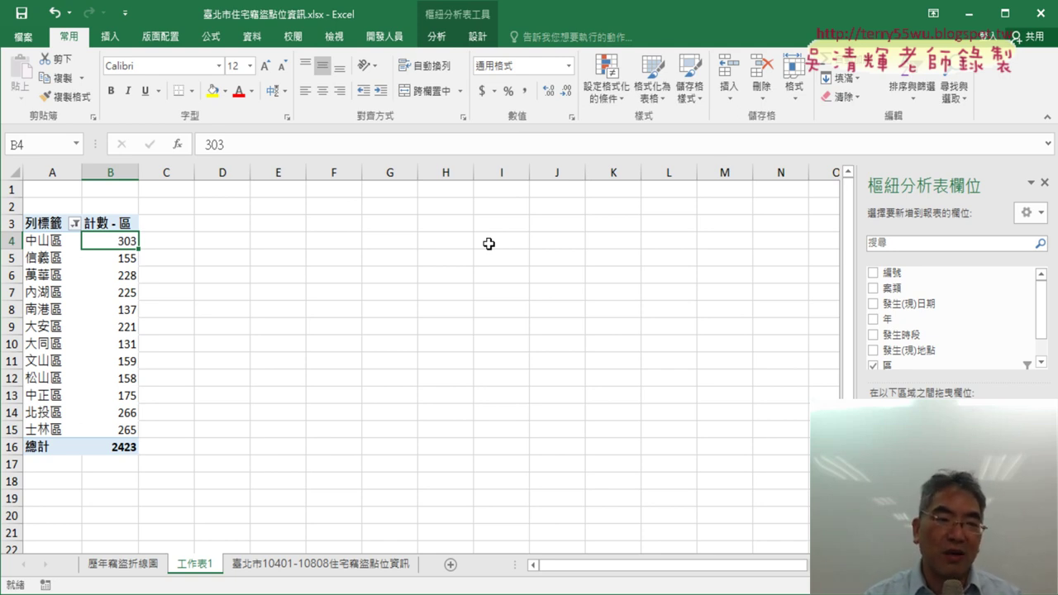
pyautogui.click(253, 36)
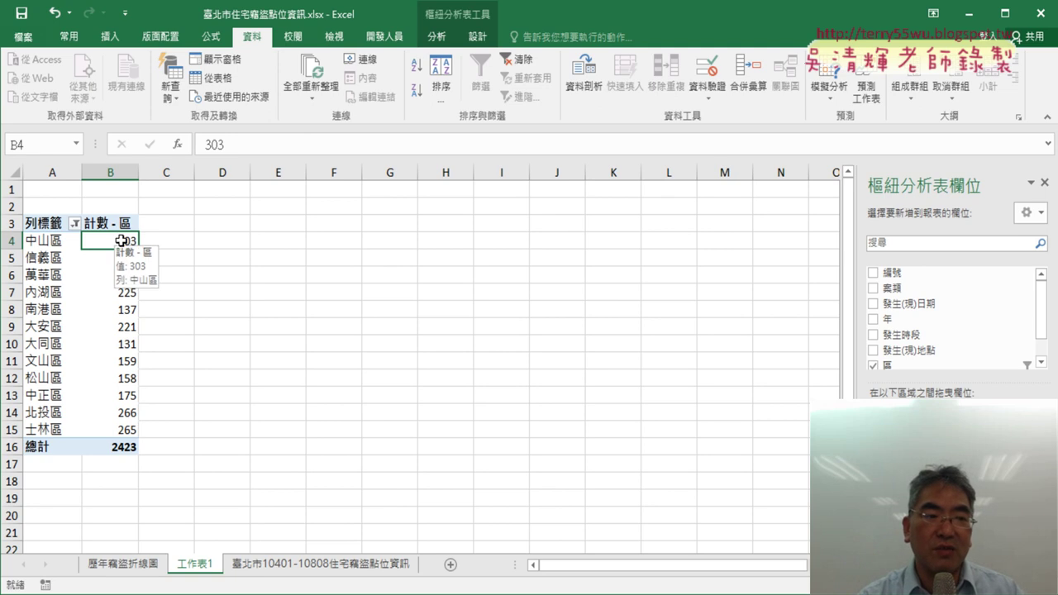
# Sort the district counts largest first, with 中山區 (303) on top and 北投區 (266) second
pyautogui.click(415, 100)
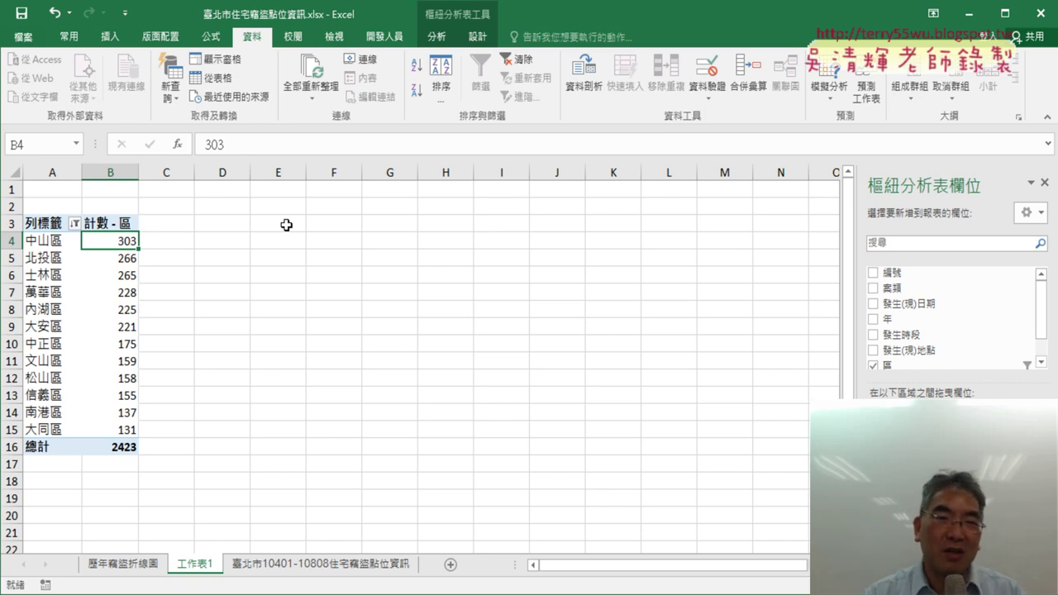
# Show the 分析 tools and mark the 樞紐分析圖 command with red pen annotations, then clear them
pyautogui.click(438, 37)
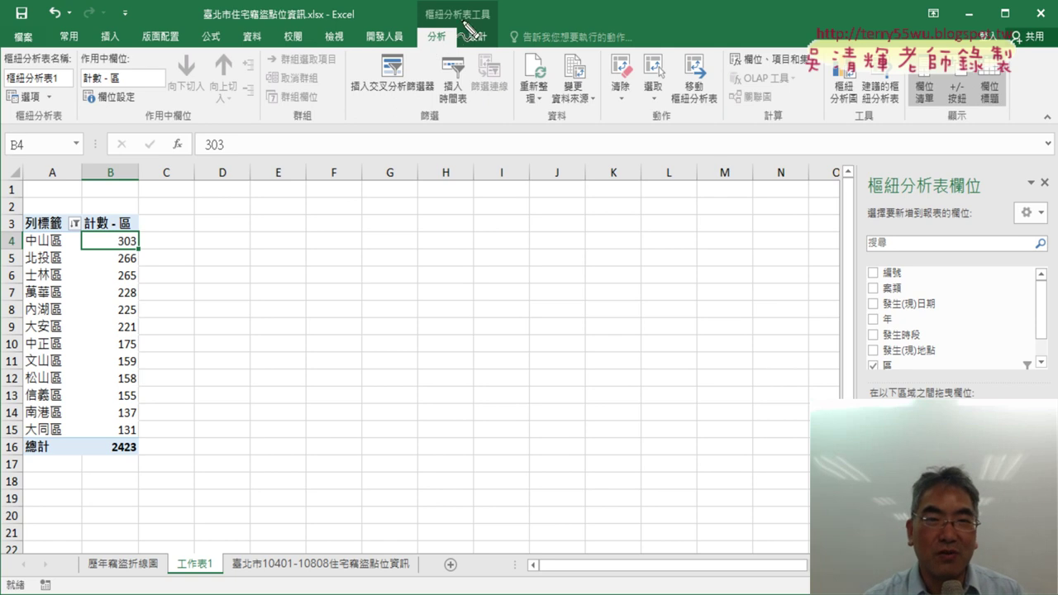
pyautogui.moveTo(467, 27)
pyautogui.mouseDown()
pyautogui.moveTo(417, 43)
pyautogui.moveTo(459, 51)
pyautogui.mouseUp()
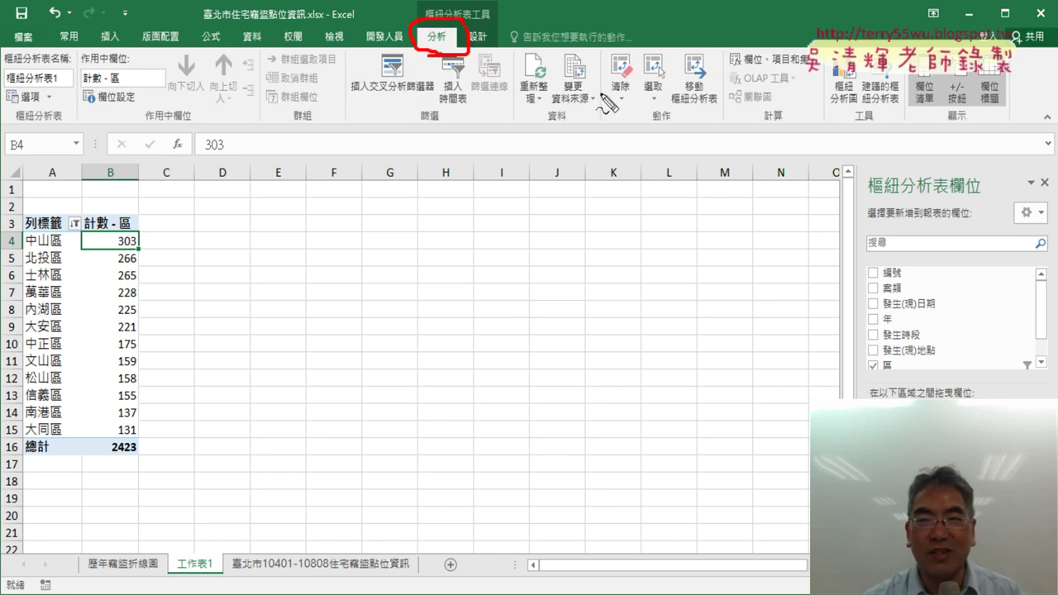
pyautogui.moveTo(851, 65); pyautogui.dragTo(861, 120)
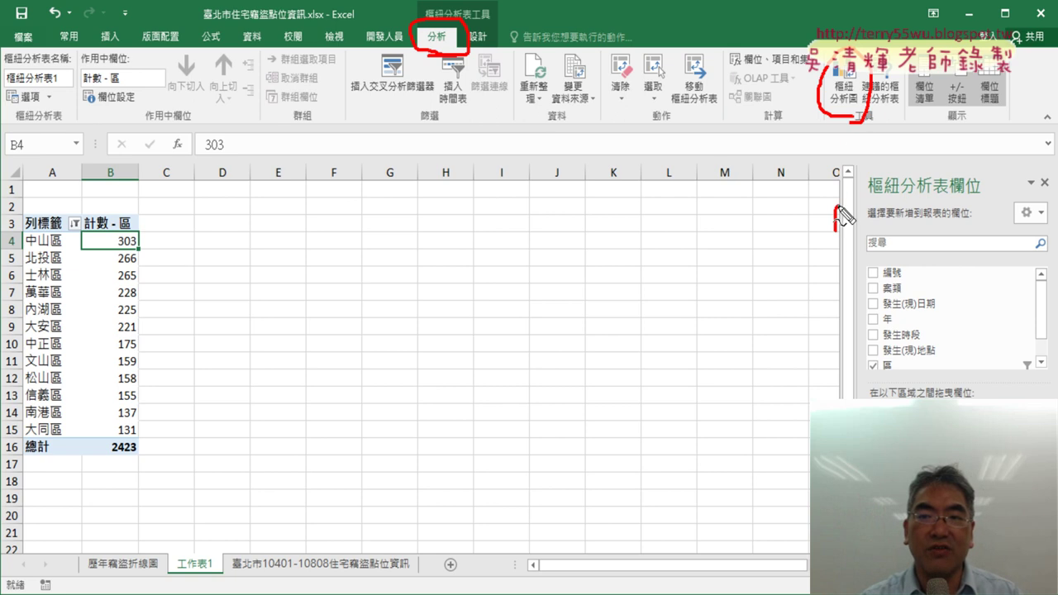
pyautogui.moveTo(835, 230); pyautogui.dragTo(848, 126)
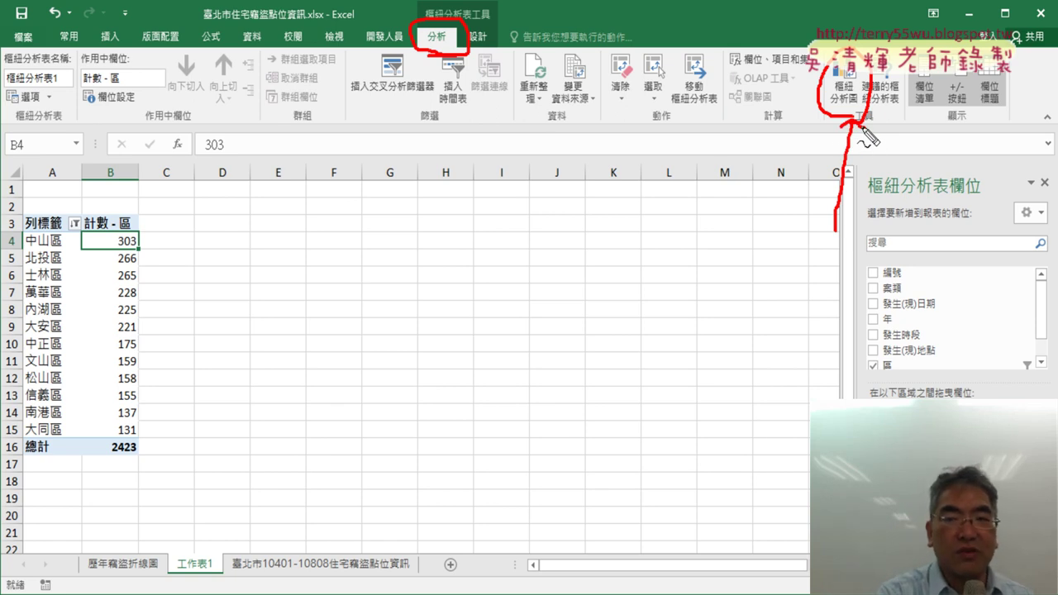
pyautogui.press('Escape')
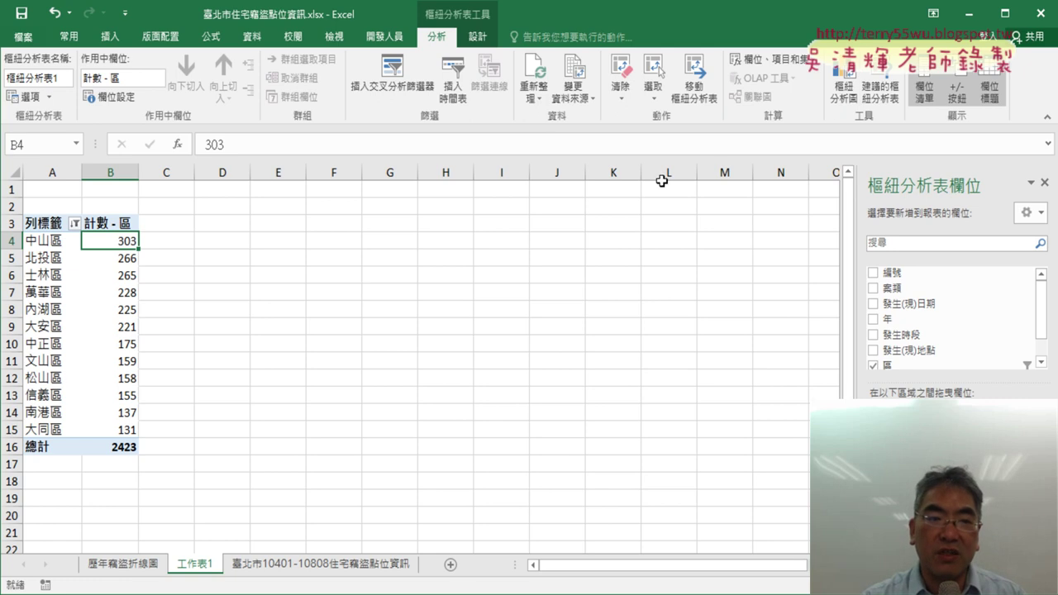
pyautogui.click(241, 327)
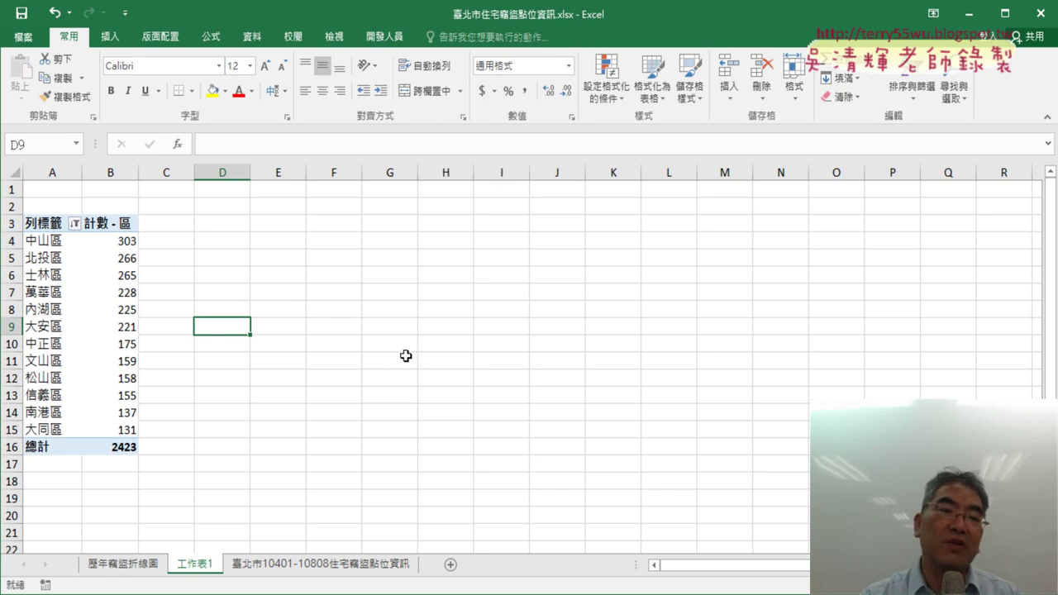
pyautogui.click(108, 321)
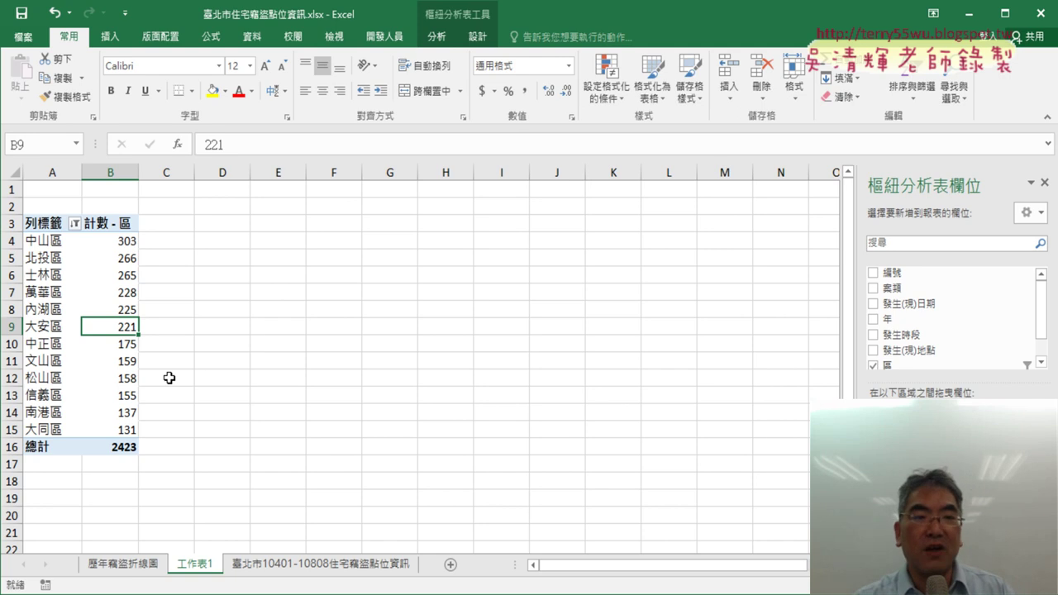
pyautogui.click(286, 373)
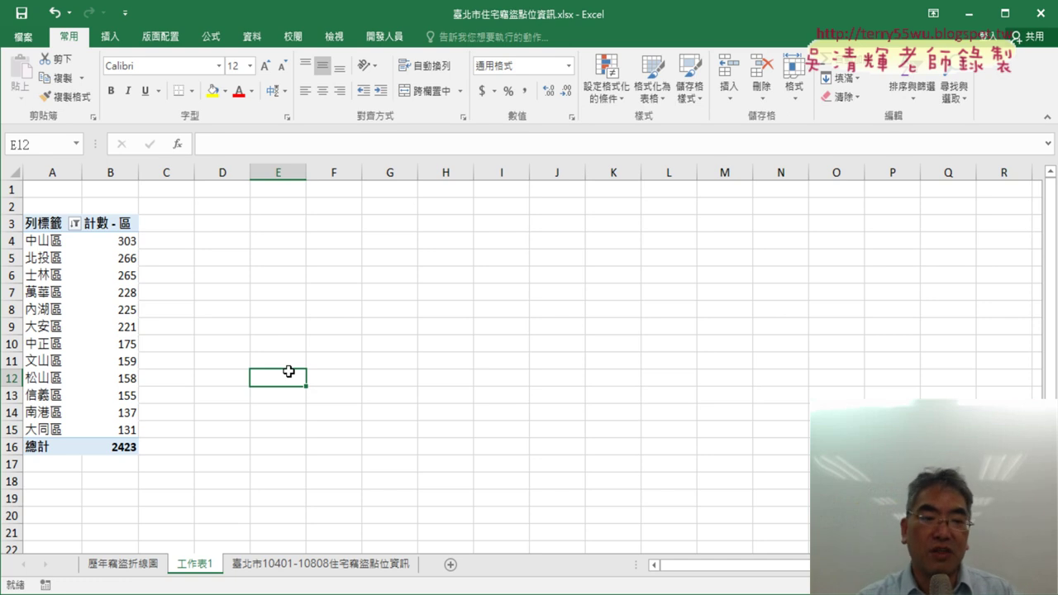
pyautogui.click(87, 342)
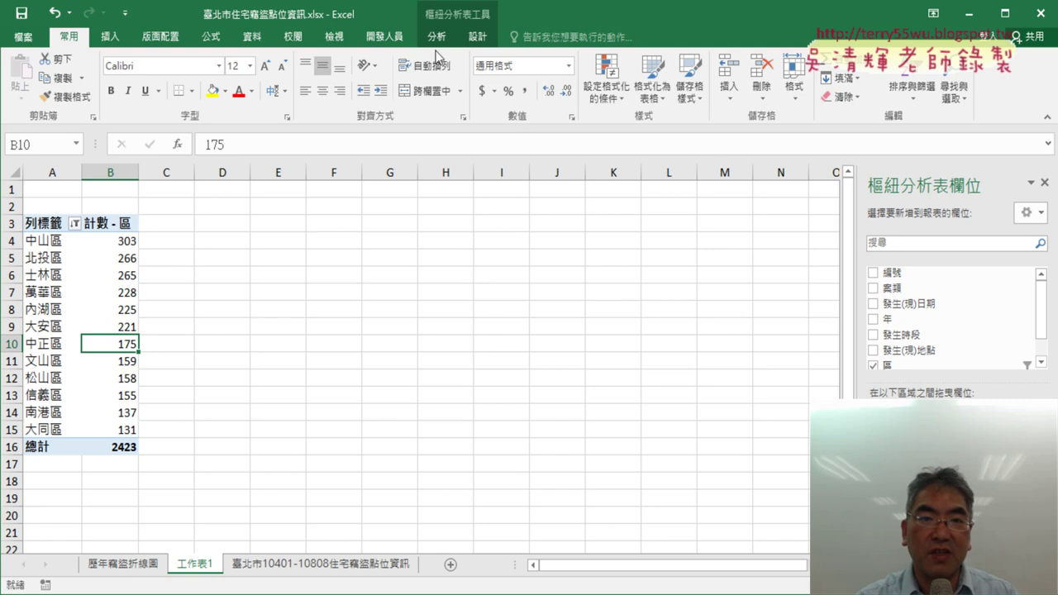
# Glance at the 分析 and 設計 tools, then start a 樞紐分析圖, previewing a 群組直條圖
pyautogui.click(437, 36)
pyautogui.click(477, 39)
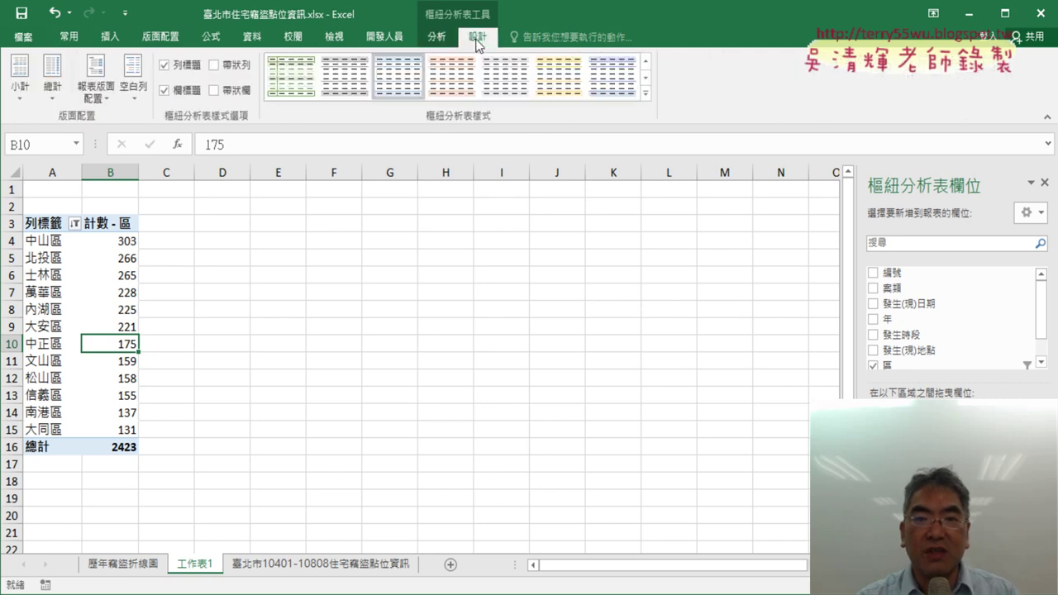
pyautogui.click(438, 41)
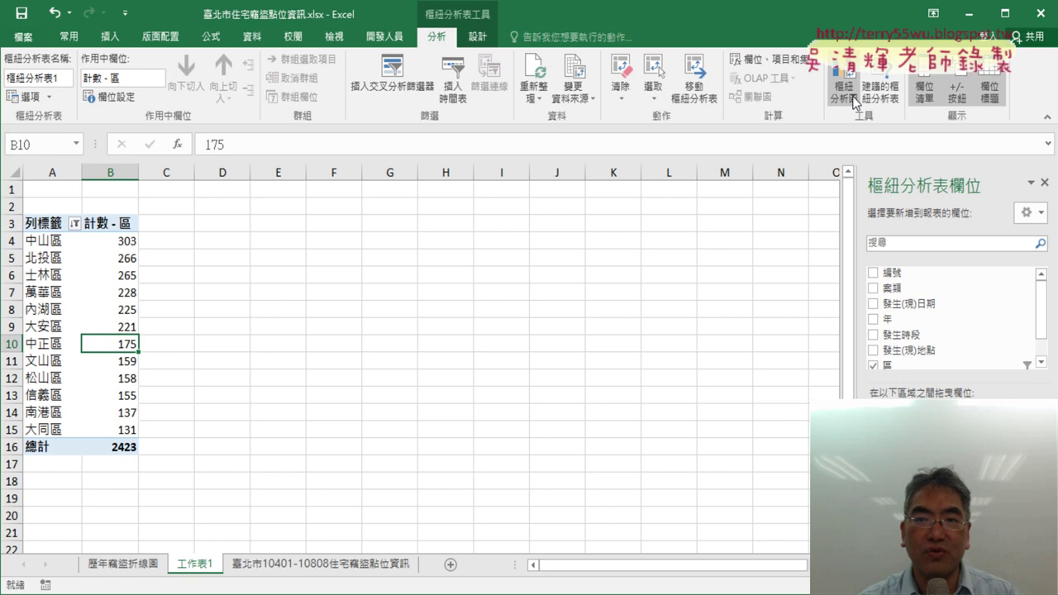
pyautogui.click(843, 92)
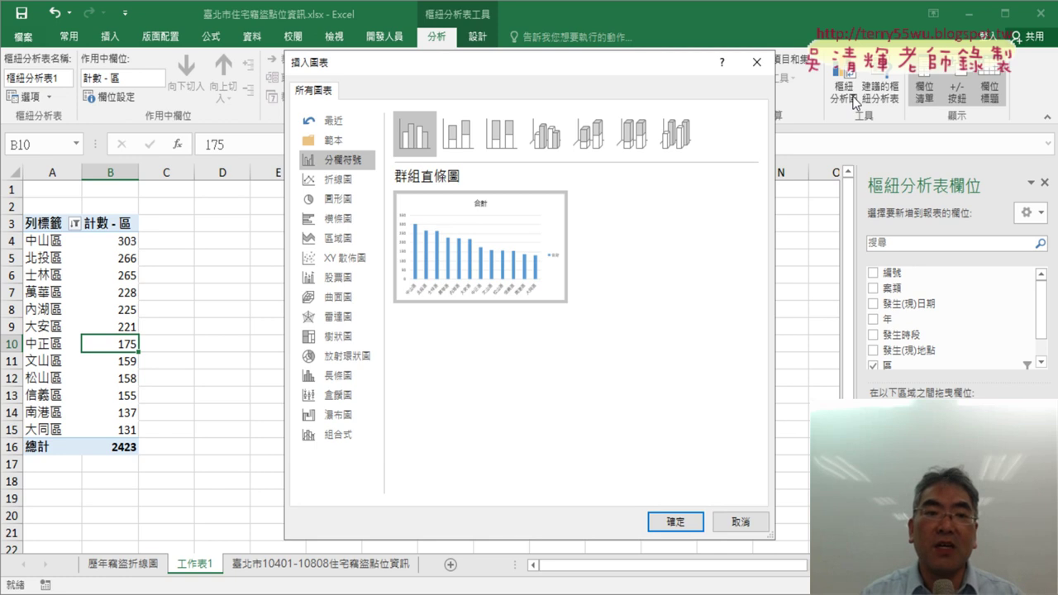
# Switch the Insert Chart preview to the 折線圖 (Line) category for the district counts
pyautogui.click(337, 182)
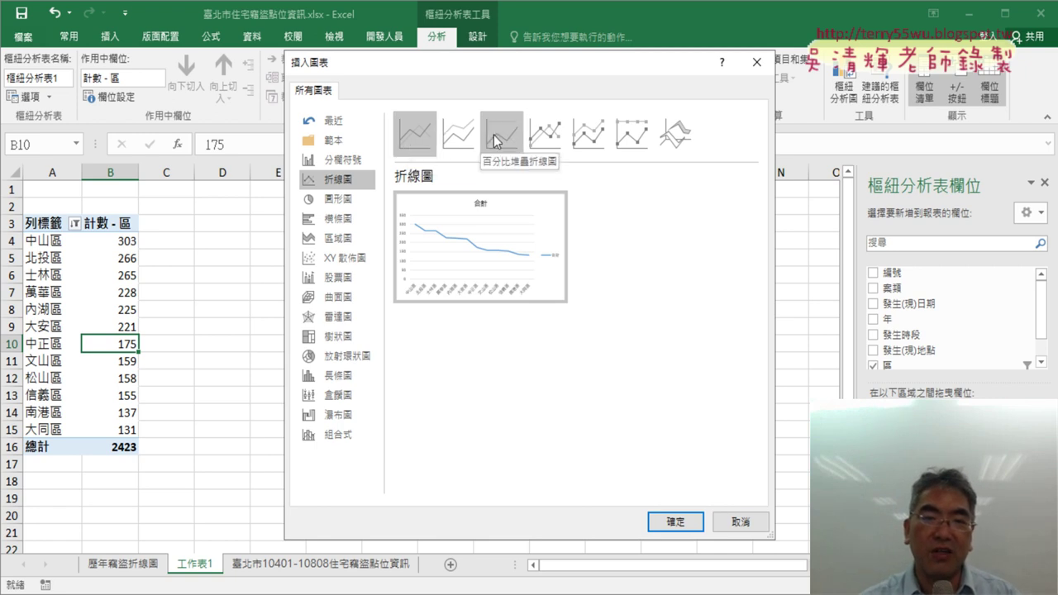
pyautogui.click(538, 154)
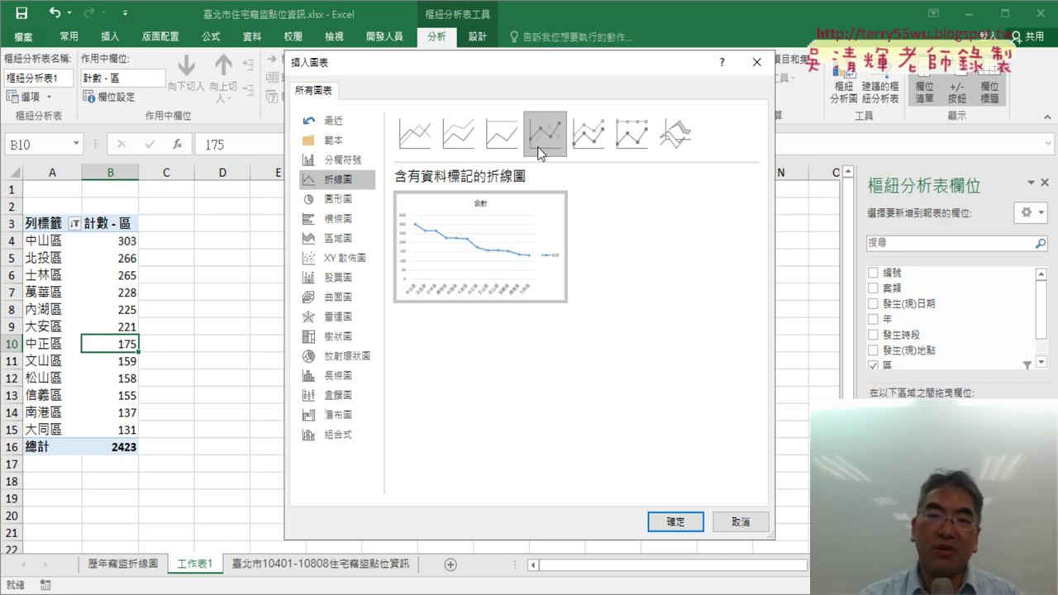
pyautogui.click(419, 152)
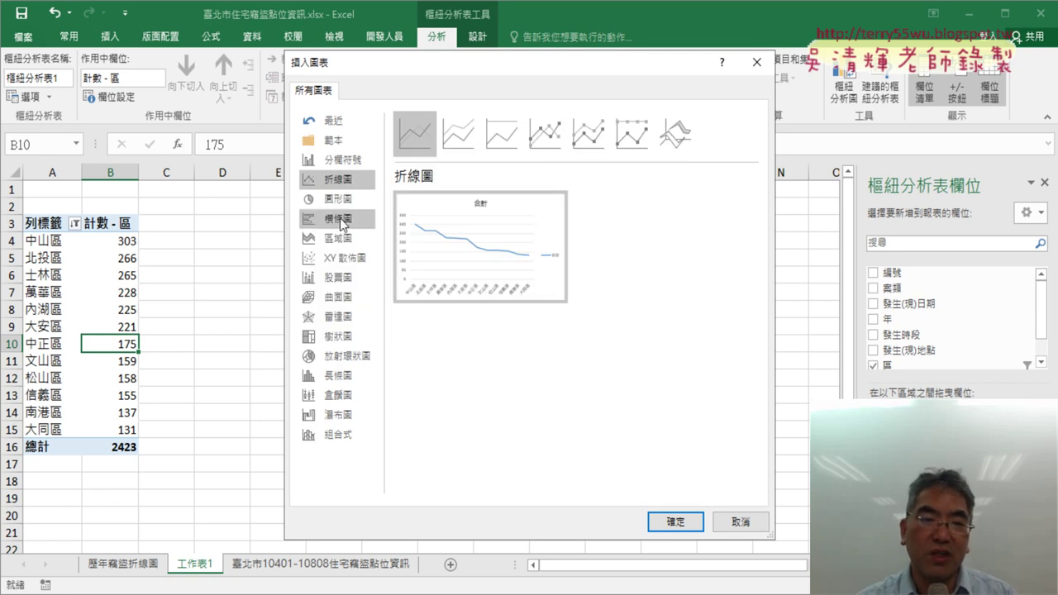
# Switch back to the 直條圖 category, previewing the district counts as a 群組直條圖
pyautogui.click(343, 162)
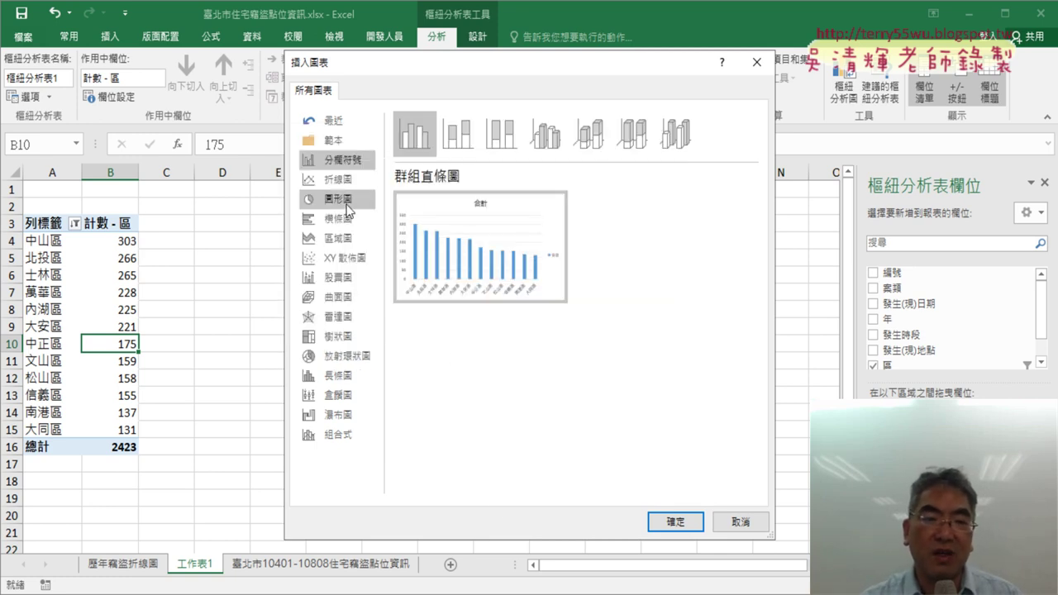
# Pick the pie category, compare the 3-D Pie and Doughnut variants, and settle on flat 圓形圖
pyautogui.click(347, 201)
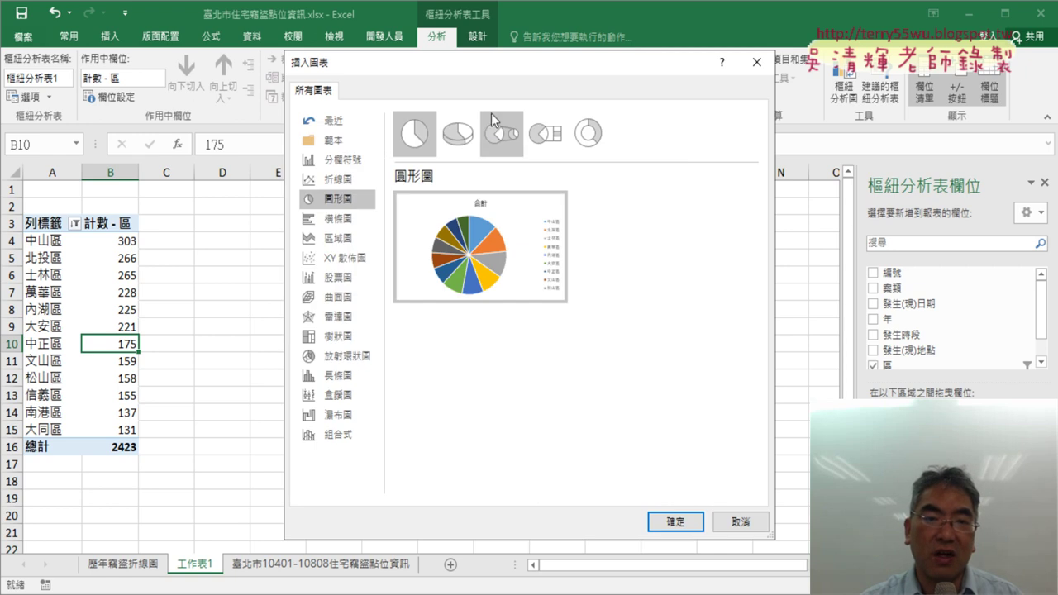
pyautogui.click(470, 133)
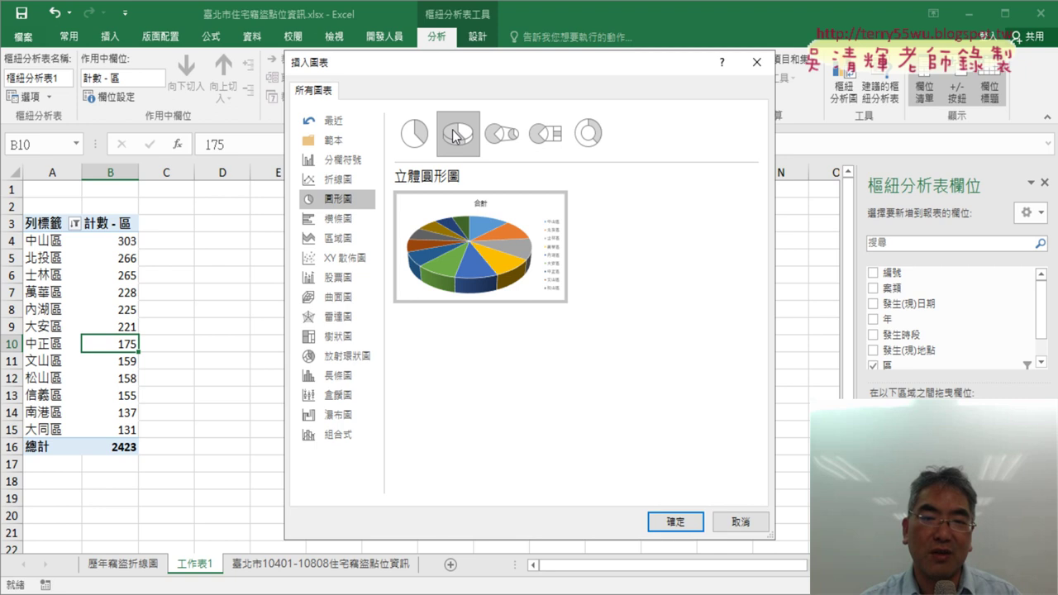
pyautogui.moveTo(480, 246)
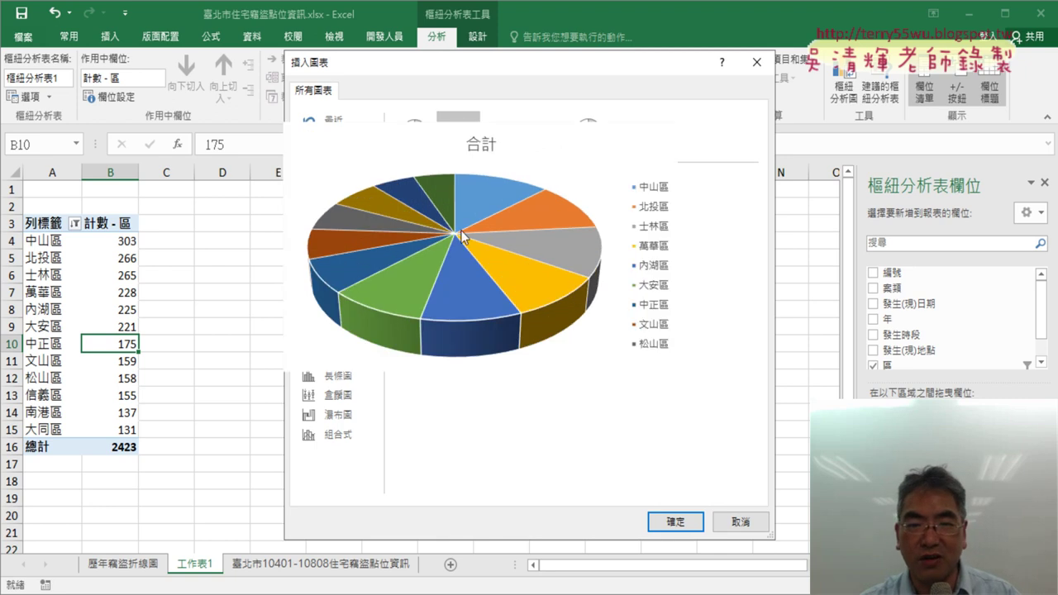
pyautogui.click(414, 132)
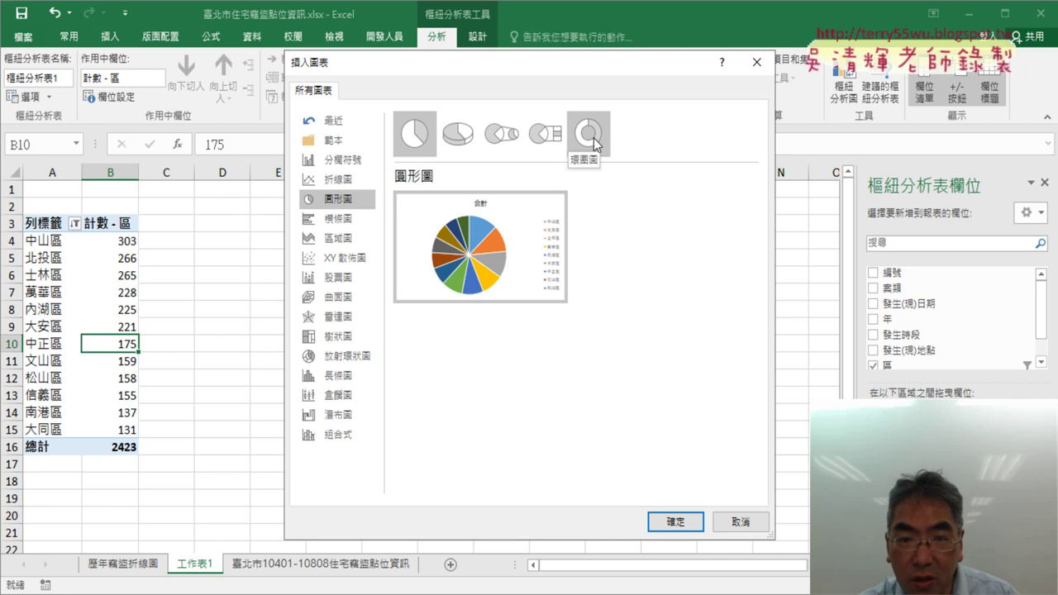
pyautogui.click(595, 144)
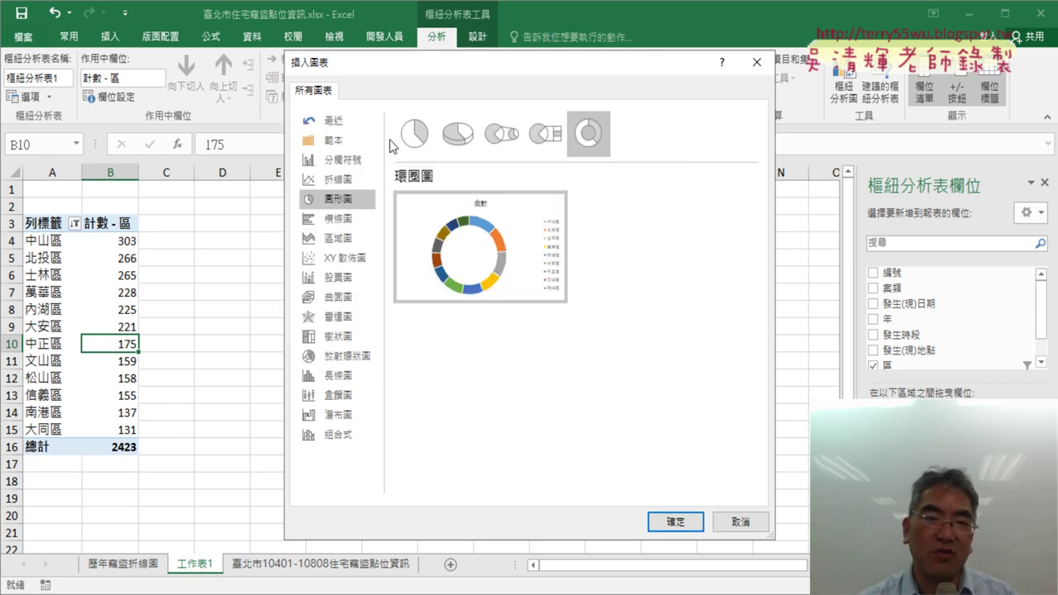
pyautogui.click(406, 137)
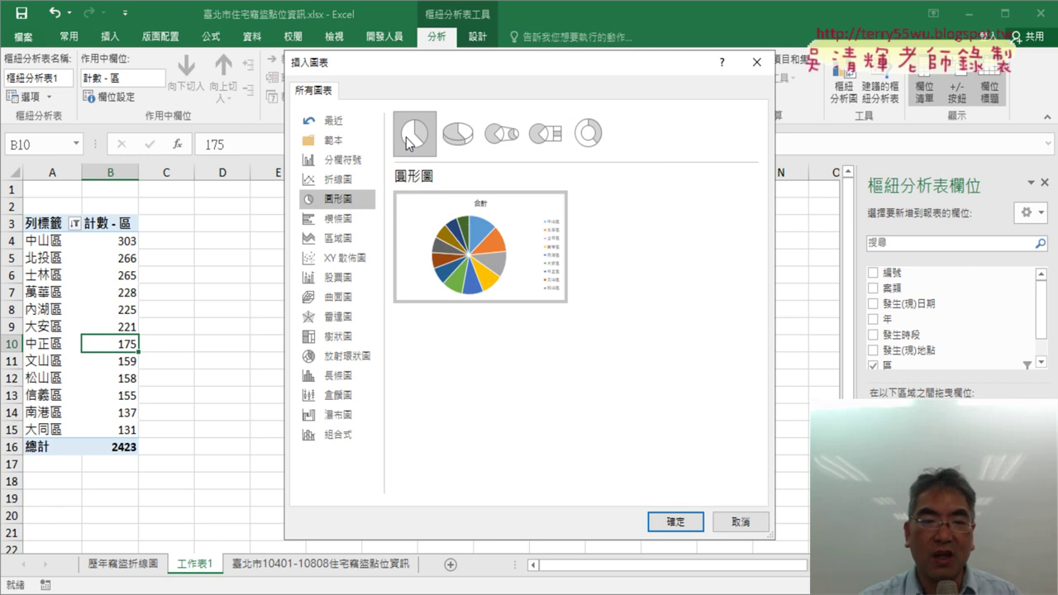
# Insert the flat pie chart and enlarge it to span roughly columns D to M
pyautogui.click(676, 522)
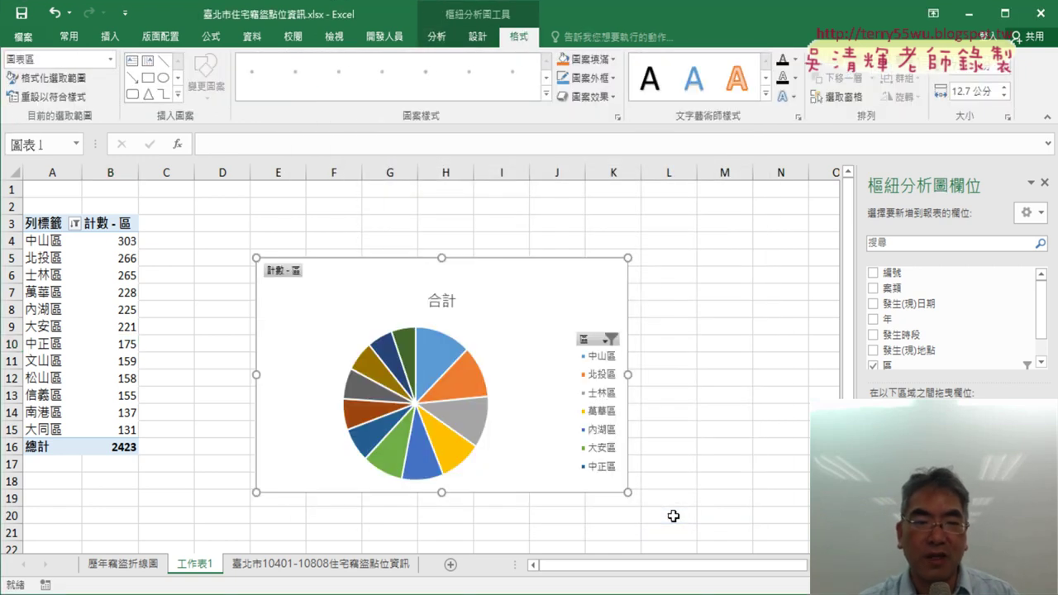
pyautogui.moveTo(256, 258); pyautogui.dragTo(195, 199)
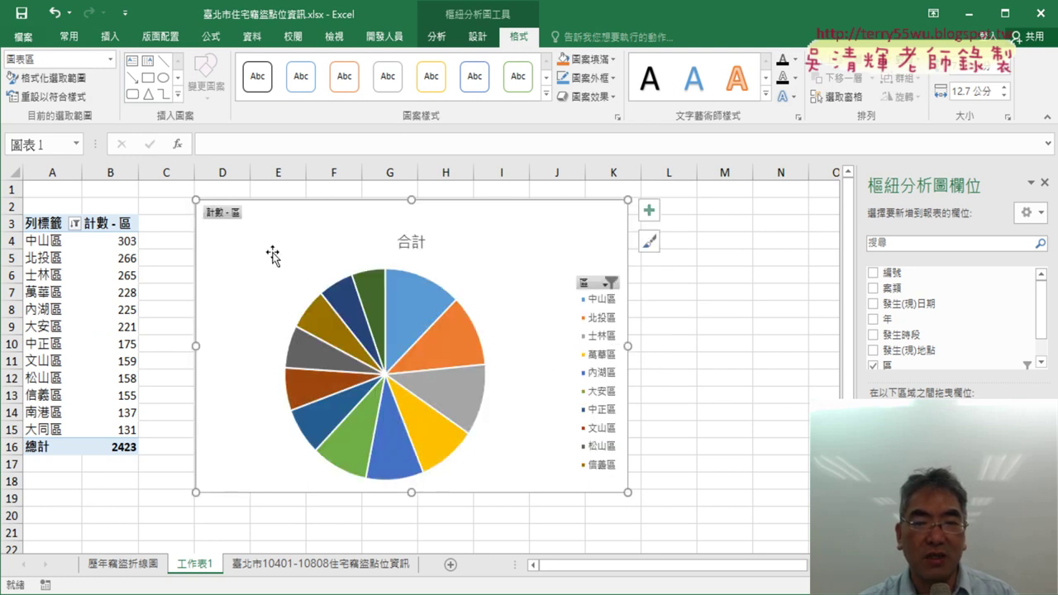
pyautogui.moveTo(627, 491); pyautogui.dragTo(752, 500)
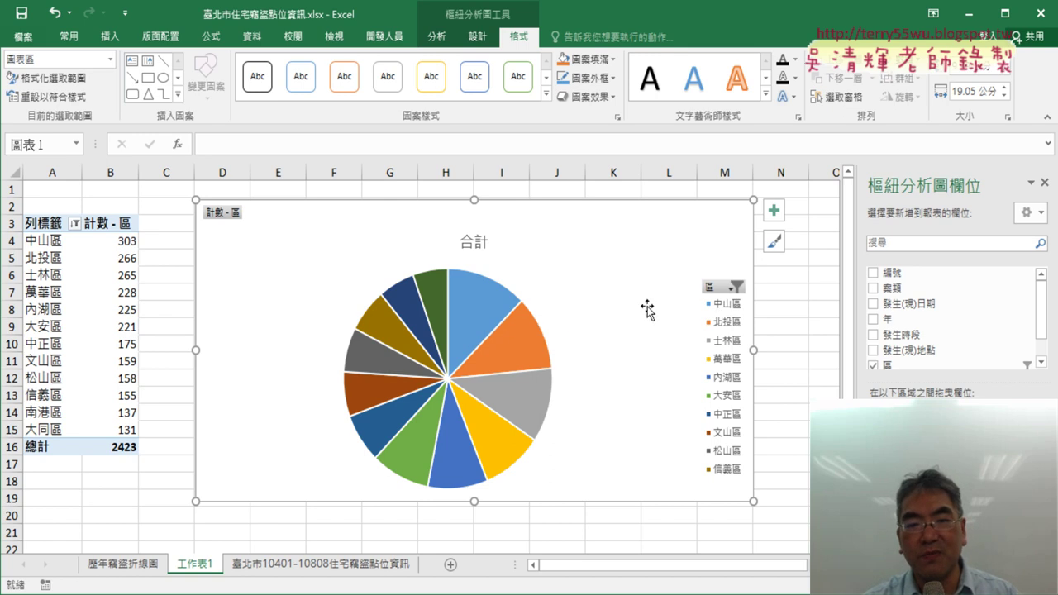
pyautogui.moveTo(471, 321)
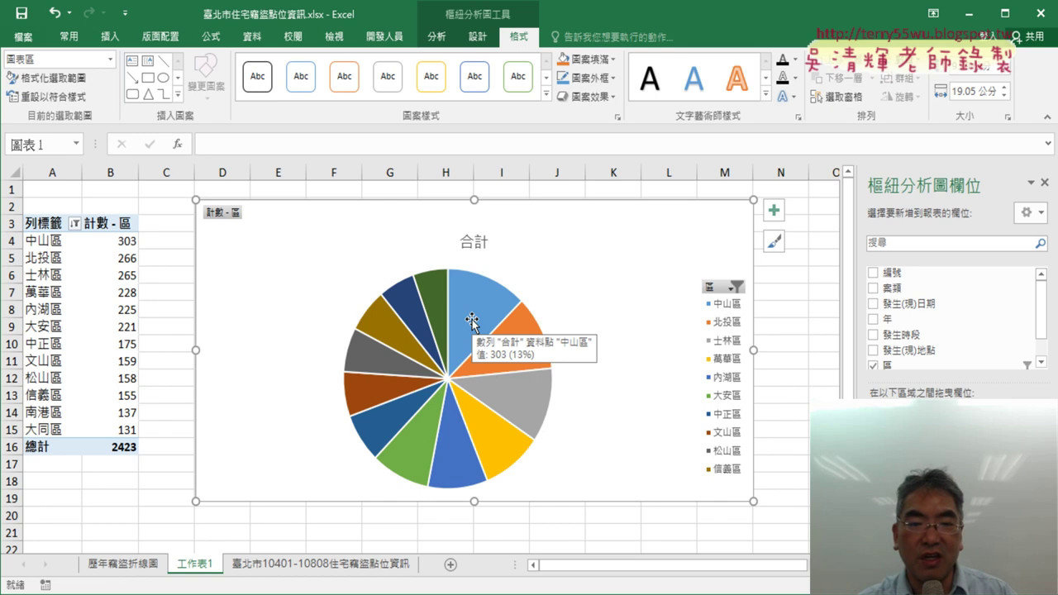
pyautogui.rightClick(472, 320)
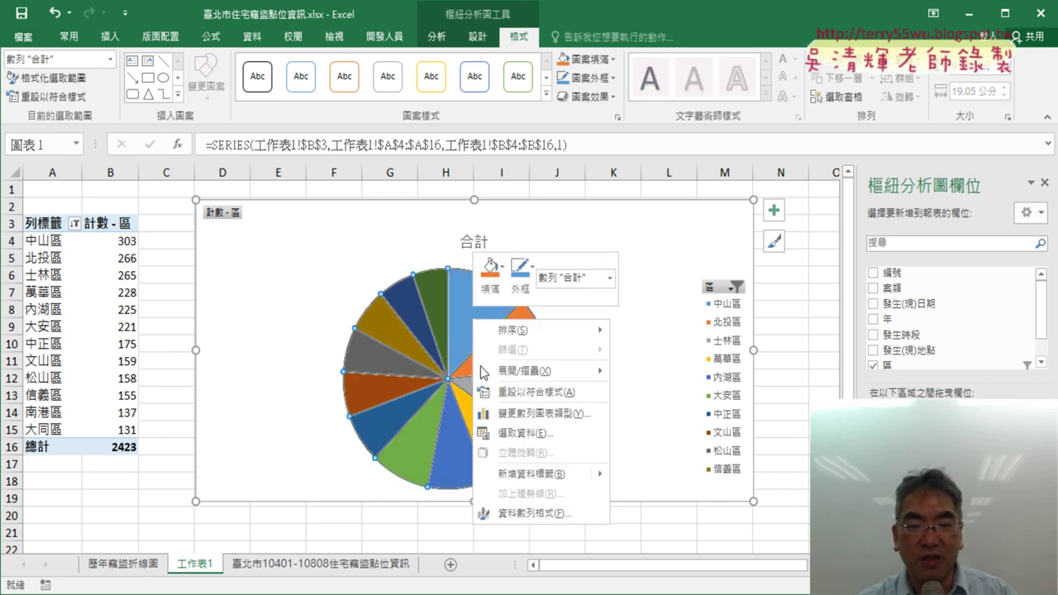
pyautogui.moveTo(533, 473)
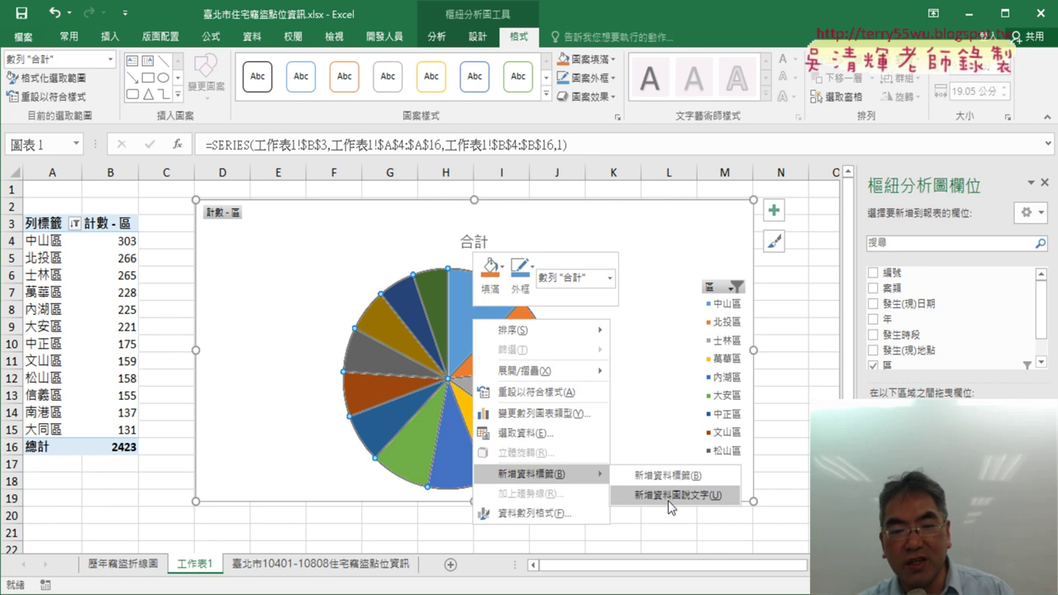
pyautogui.click(679, 496)
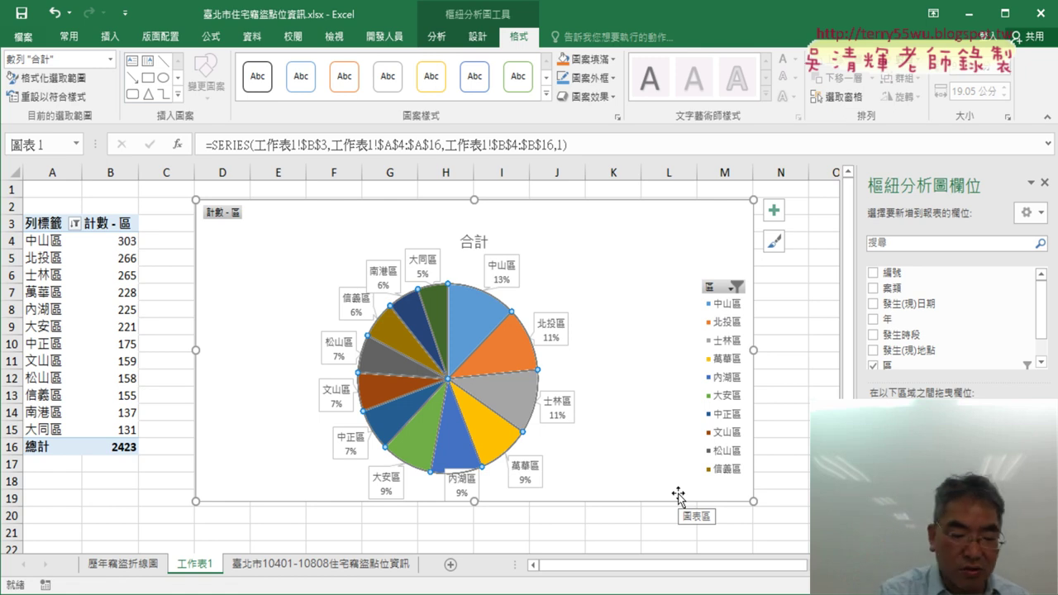
pyautogui.hotkey('ctrl', 'z')
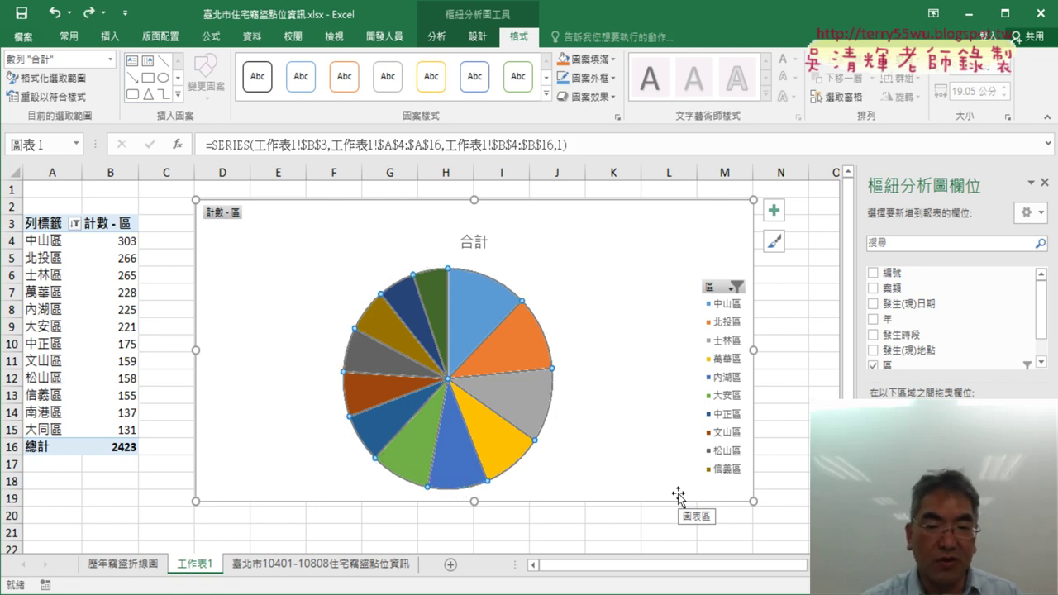
# Add count data labels like 303 and 266 to the pie slices and open Format Data Labels
pyautogui.rightClick(468, 317)
pyautogui.moveTo(529, 469)
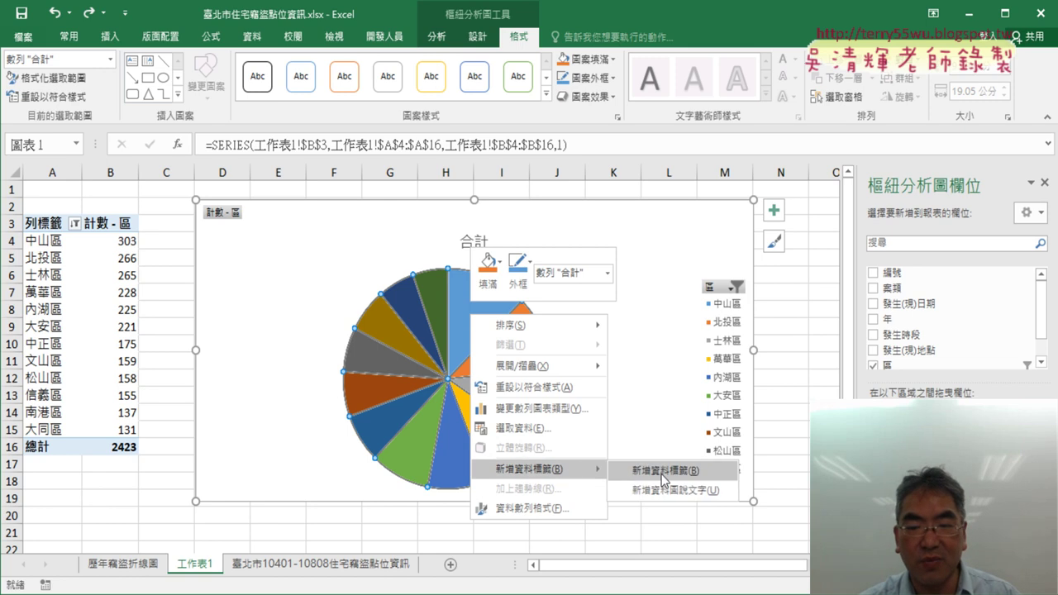
pyautogui.click(664, 471)
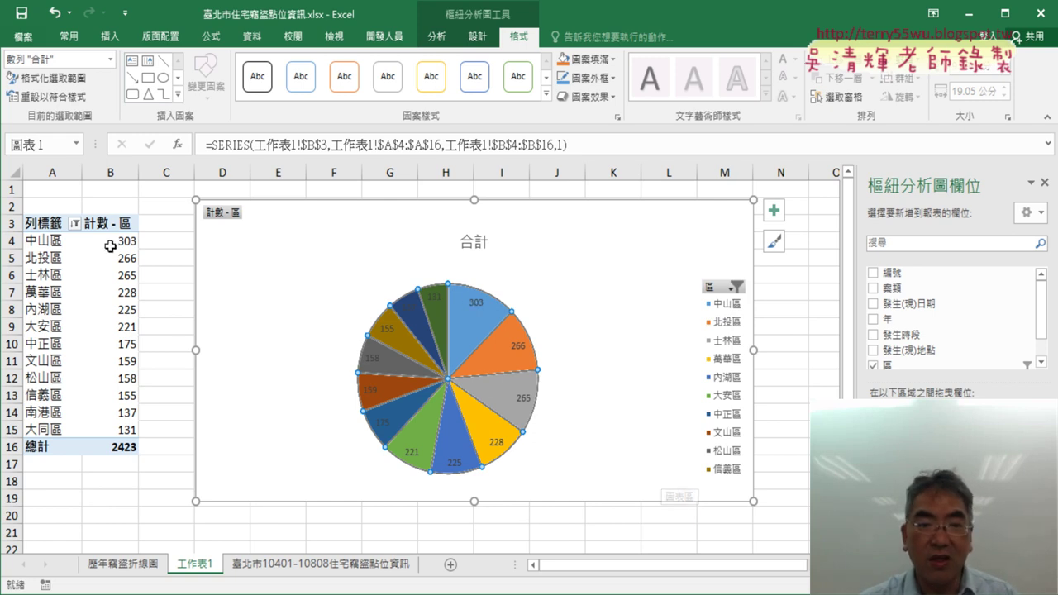
pyautogui.rightClick(477, 305)
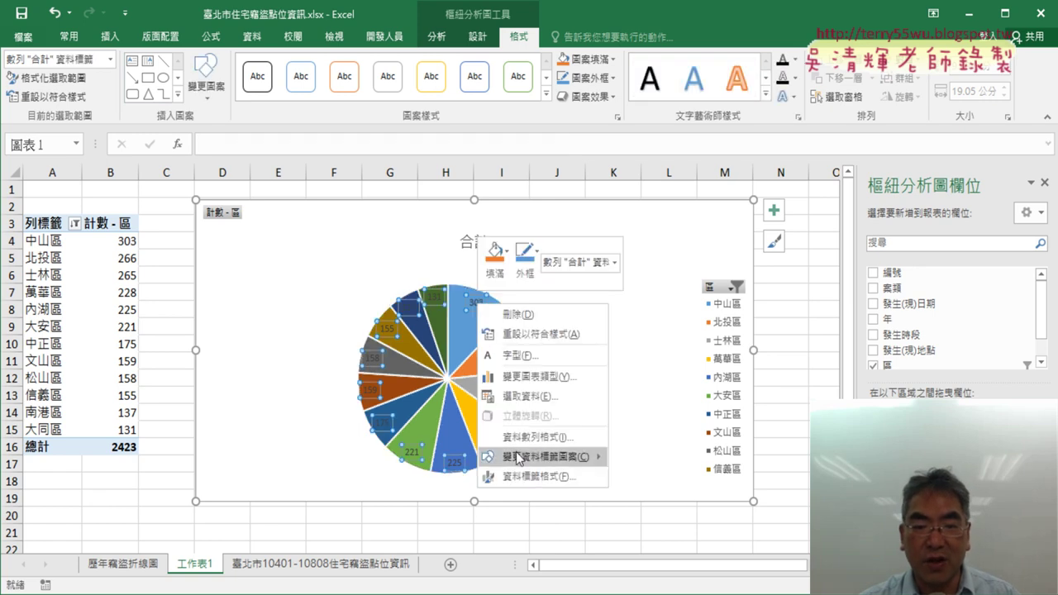
pyautogui.click(533, 478)
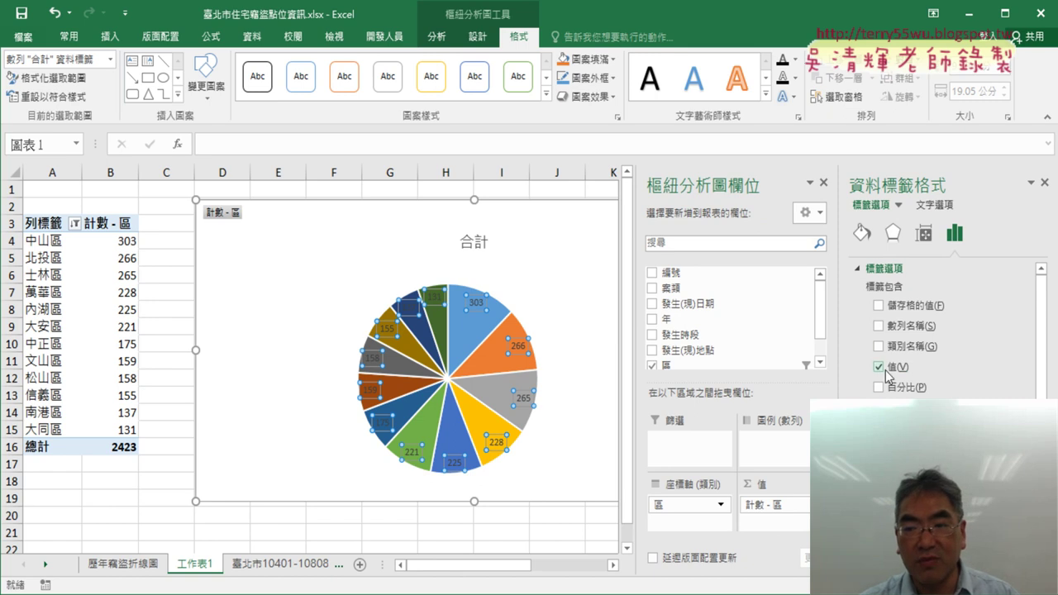
pyautogui.click(880, 347)
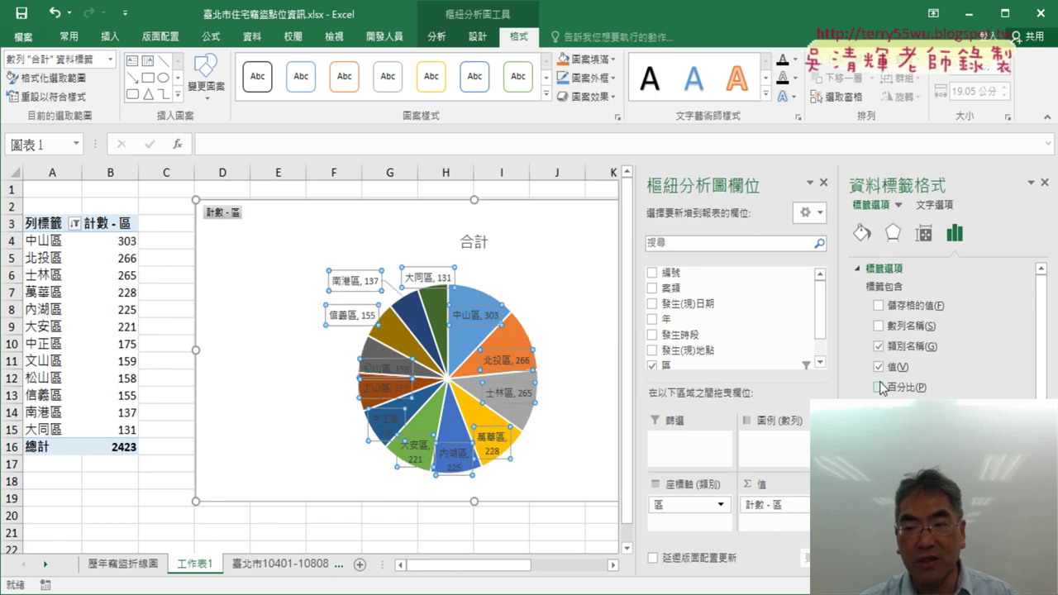
pyautogui.click(880, 388)
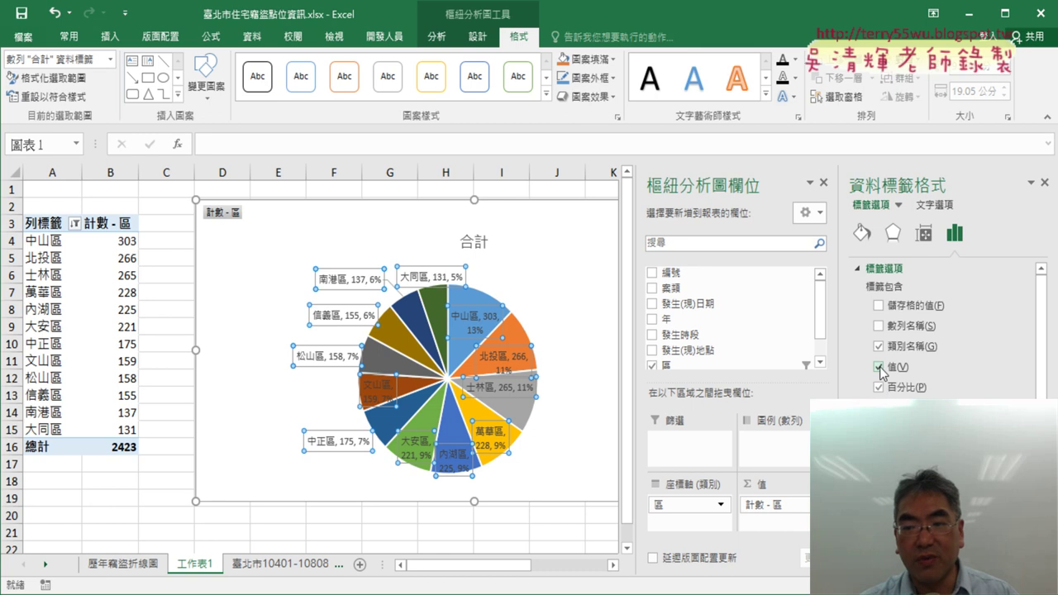
pyautogui.click(880, 367)
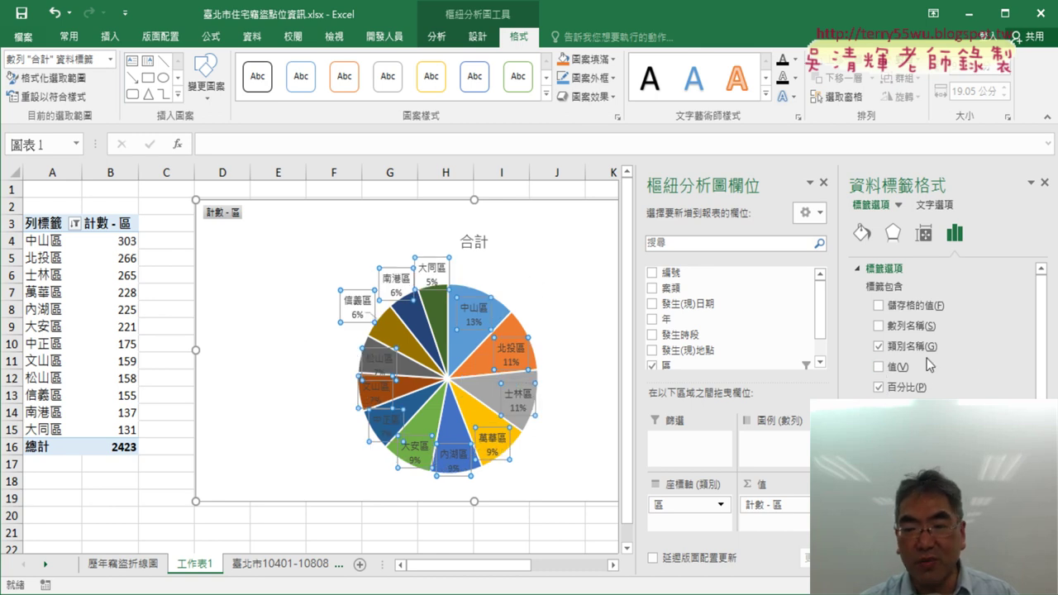
pyautogui.scroll(-1, 973, 381)
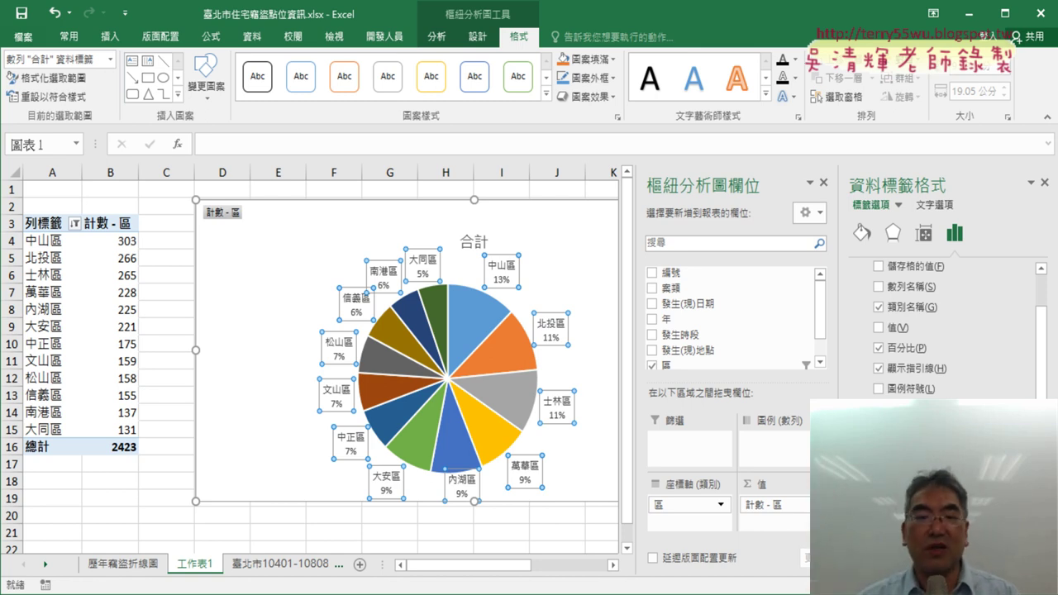
pyautogui.scroll(1, 942, 330)
pyautogui.click(880, 488)
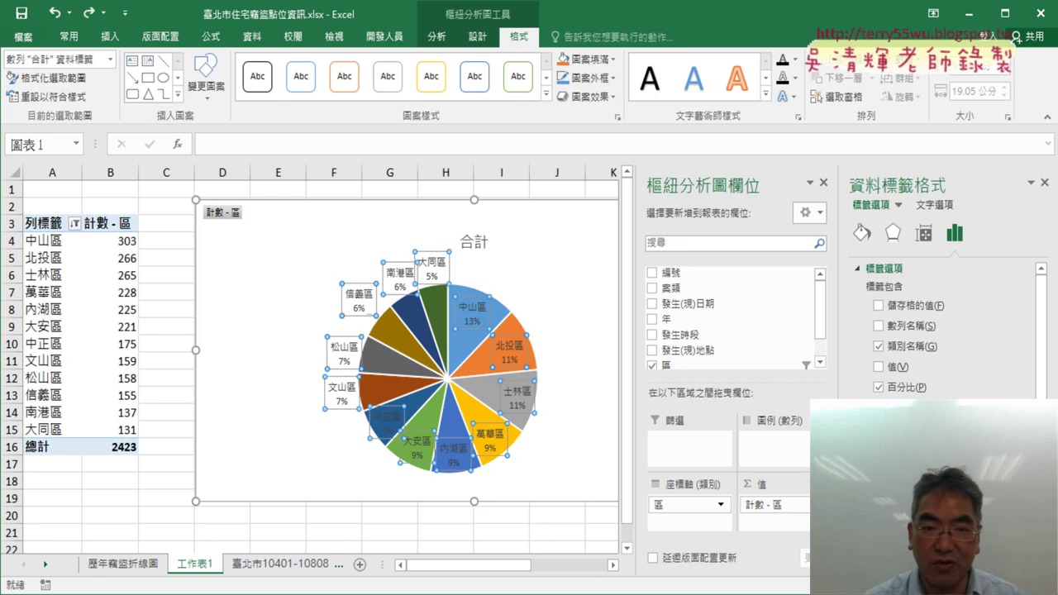
pyautogui.click(878, 366)
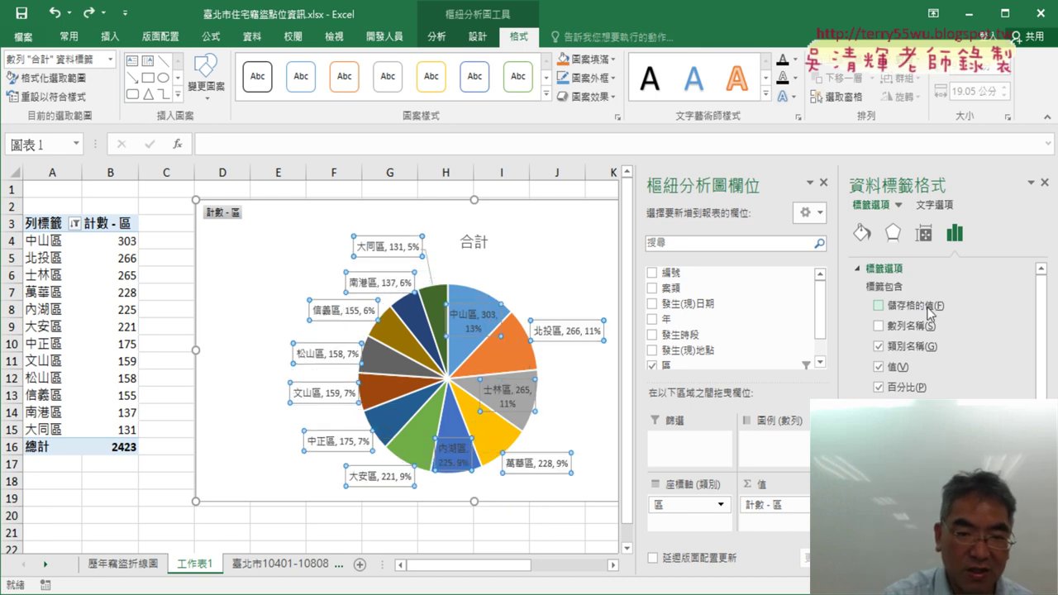
pyautogui.hotkey('alt', 'g')
pyautogui.hotkey('alt', 'p')
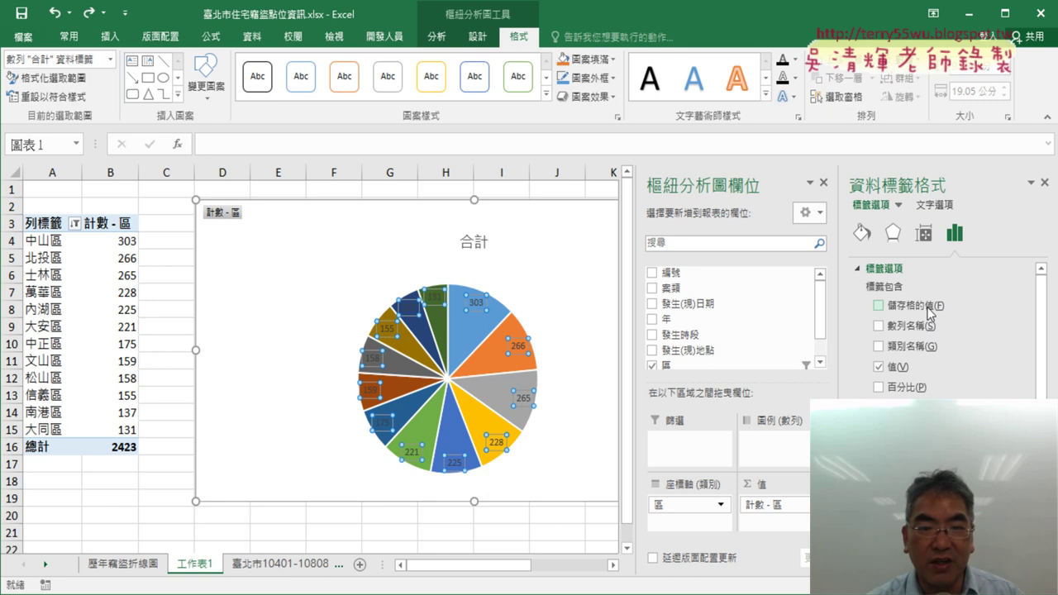
# Drop the counts so labels show only district name and percentage, like 中山區 13%, then close the pane
pyautogui.rightClick(471, 300)
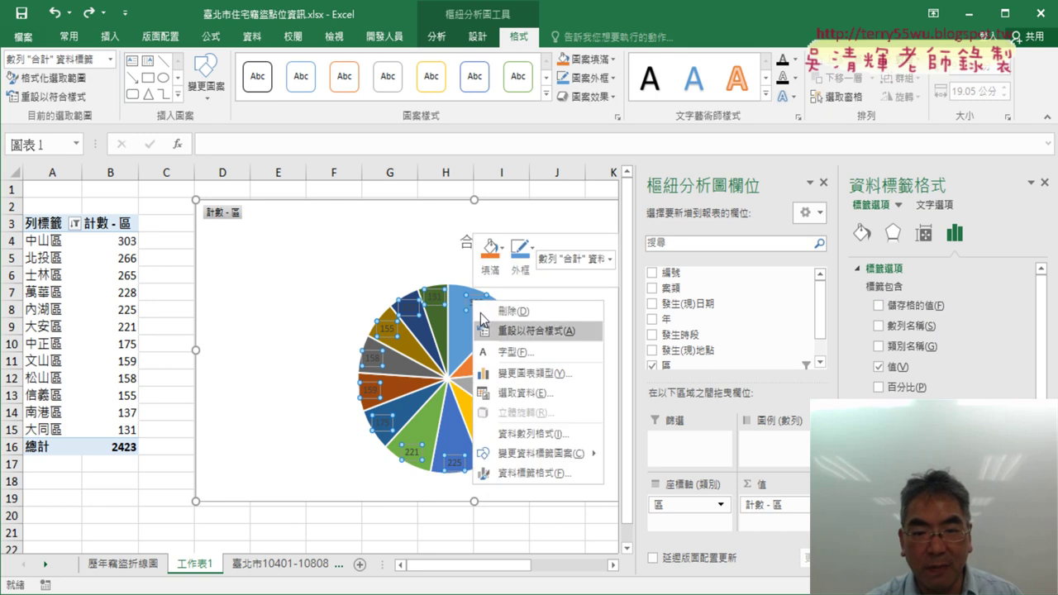
pyautogui.click(533, 472)
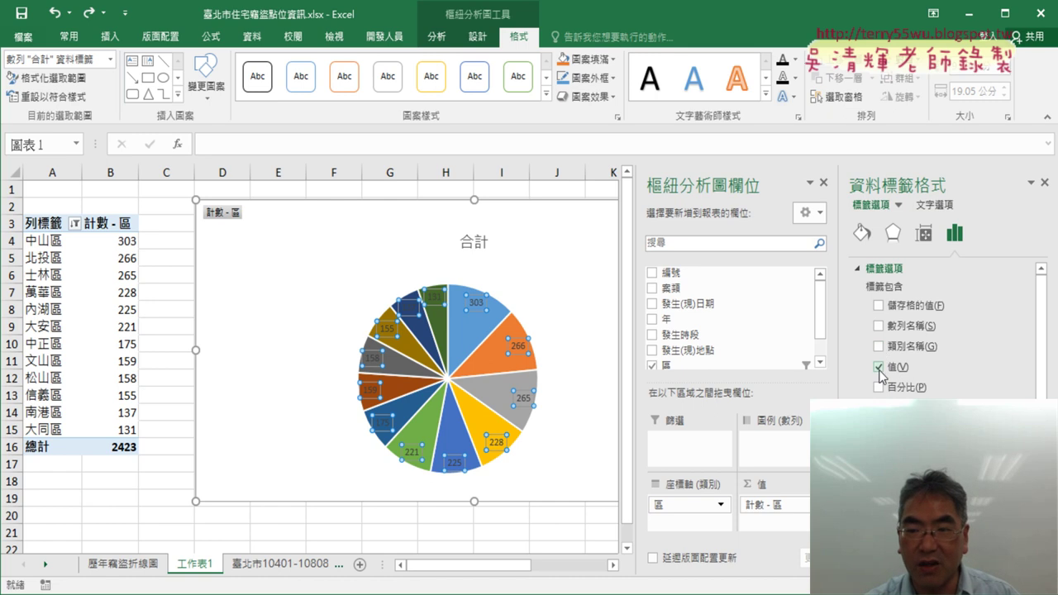
pyautogui.click(879, 368)
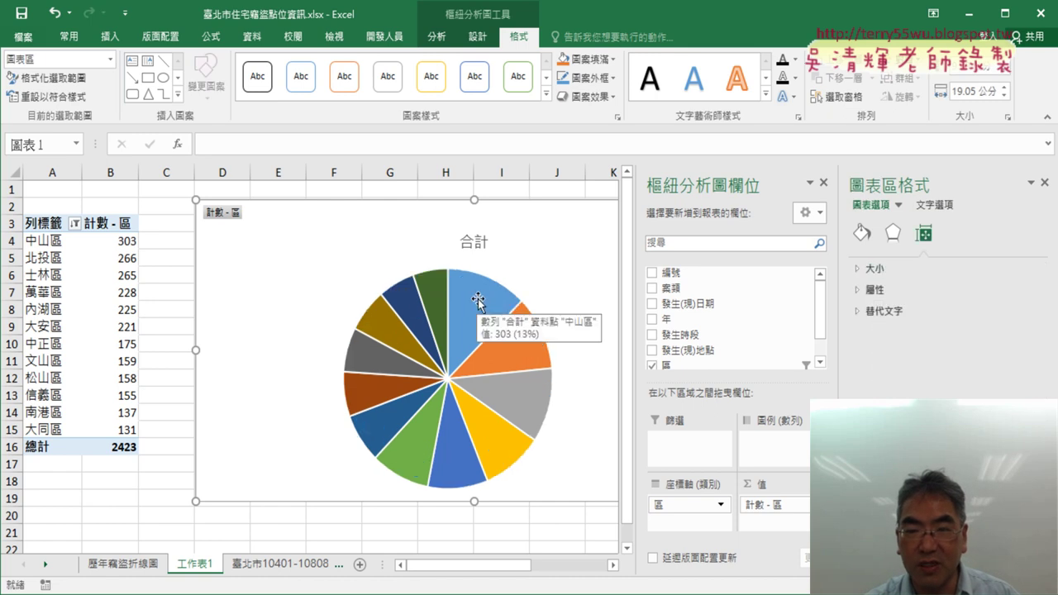
pyautogui.hotkey('ctrl', 'z')
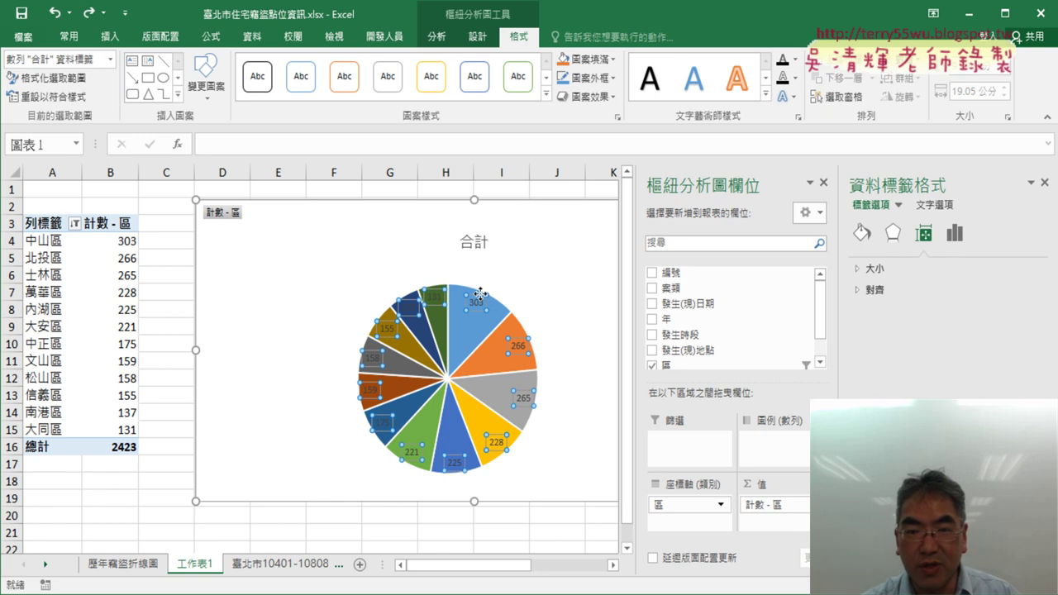
pyautogui.rightClick(482, 311)
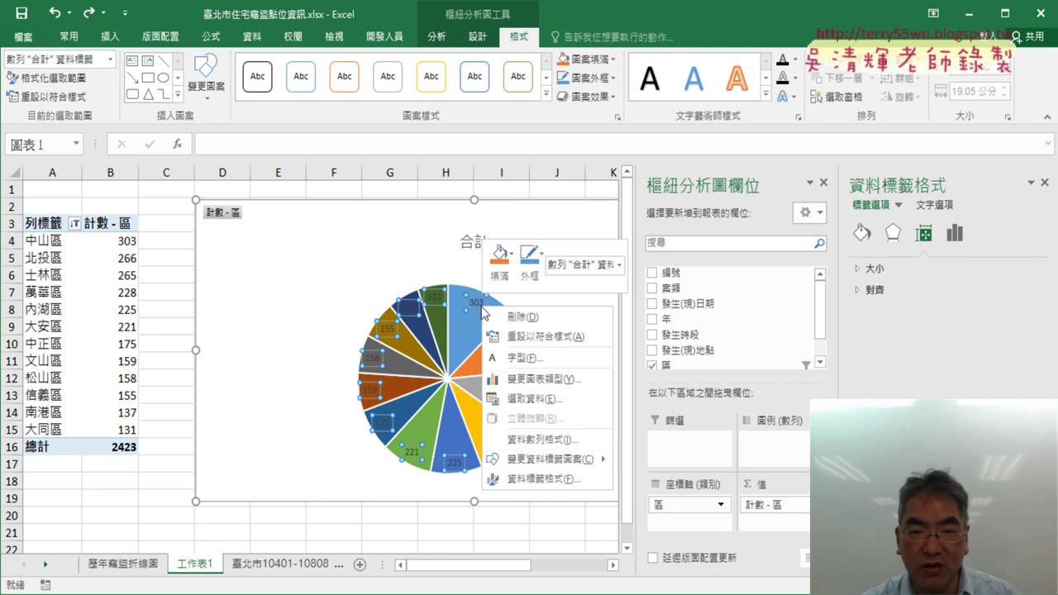
pyautogui.click(537, 478)
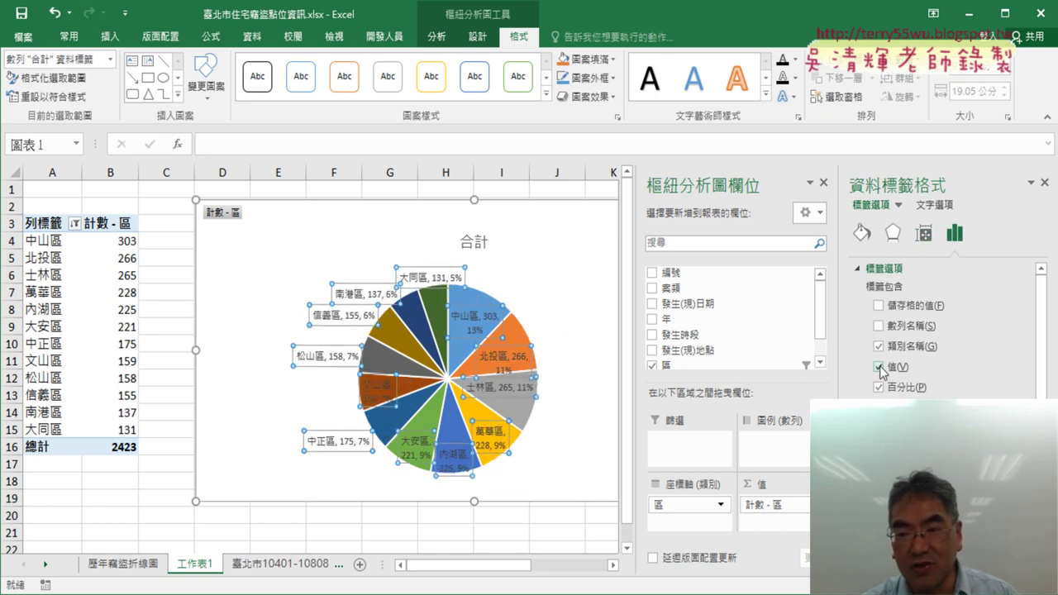
pyautogui.click(879, 367)
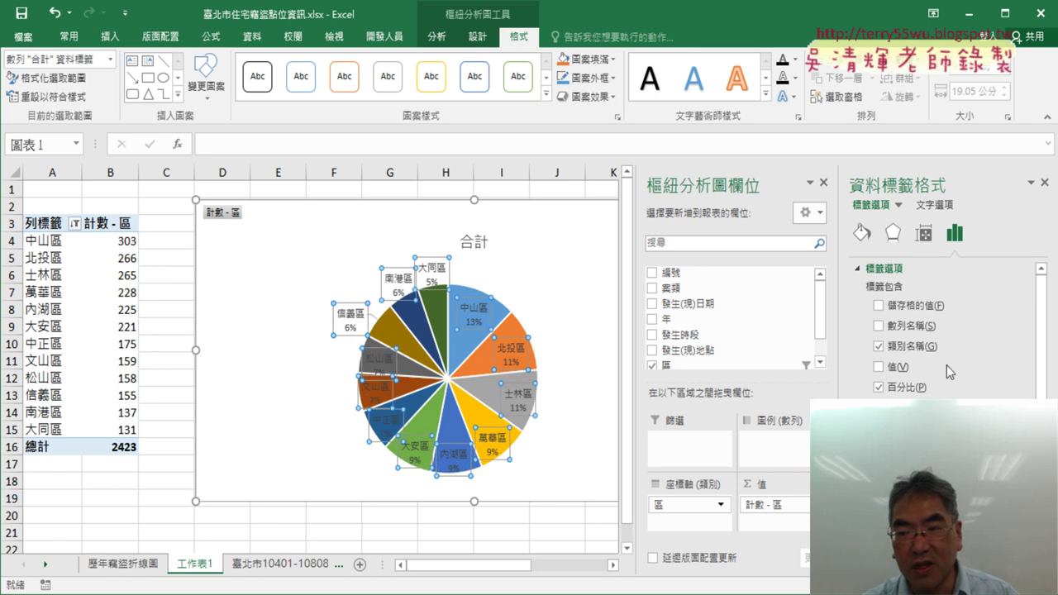
pyautogui.scroll(-2, 951, 364)
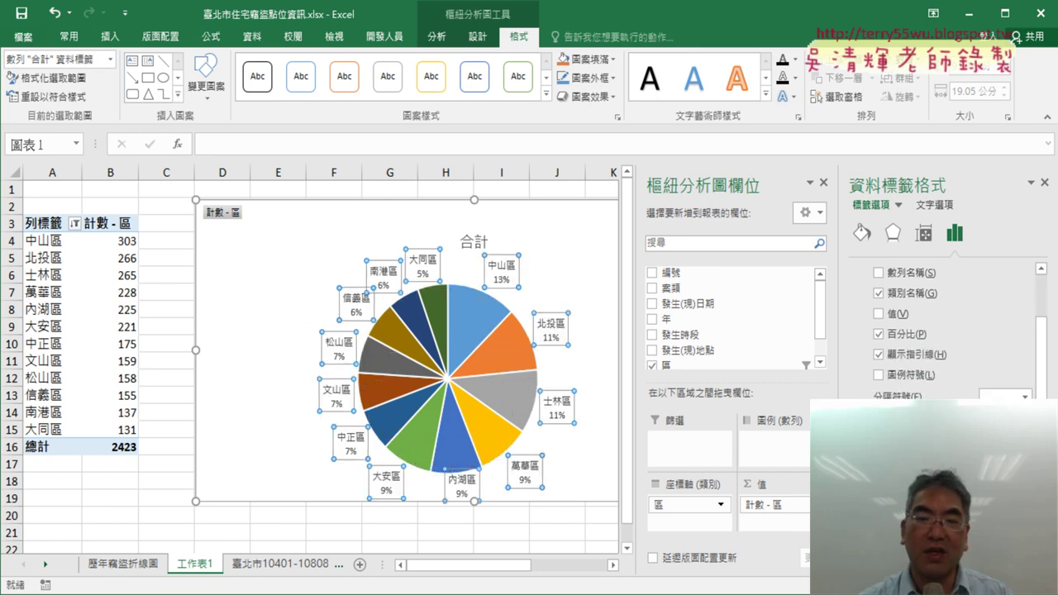
pyautogui.click(1044, 183)
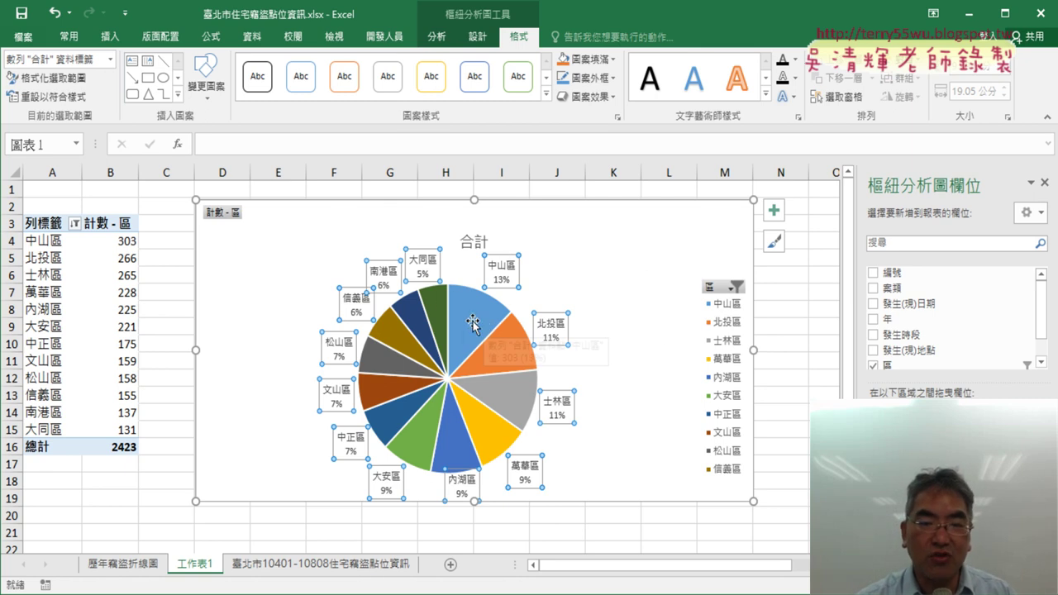
pyautogui.moveTo(467, 322)
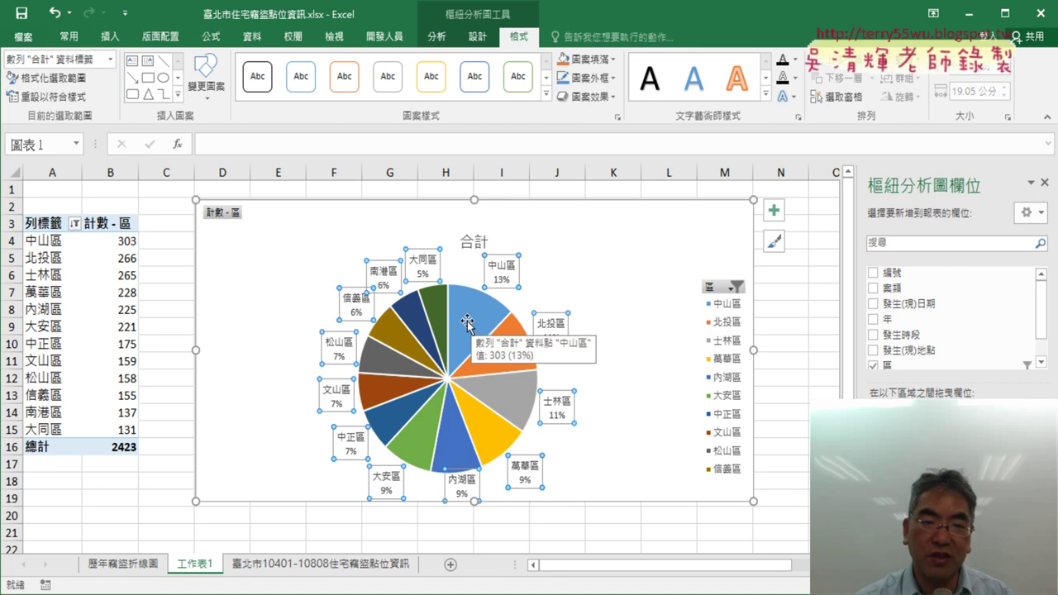
# Pull the 中山區 slice slightly out from the rest of the pie chart
pyautogui.click(463, 325)
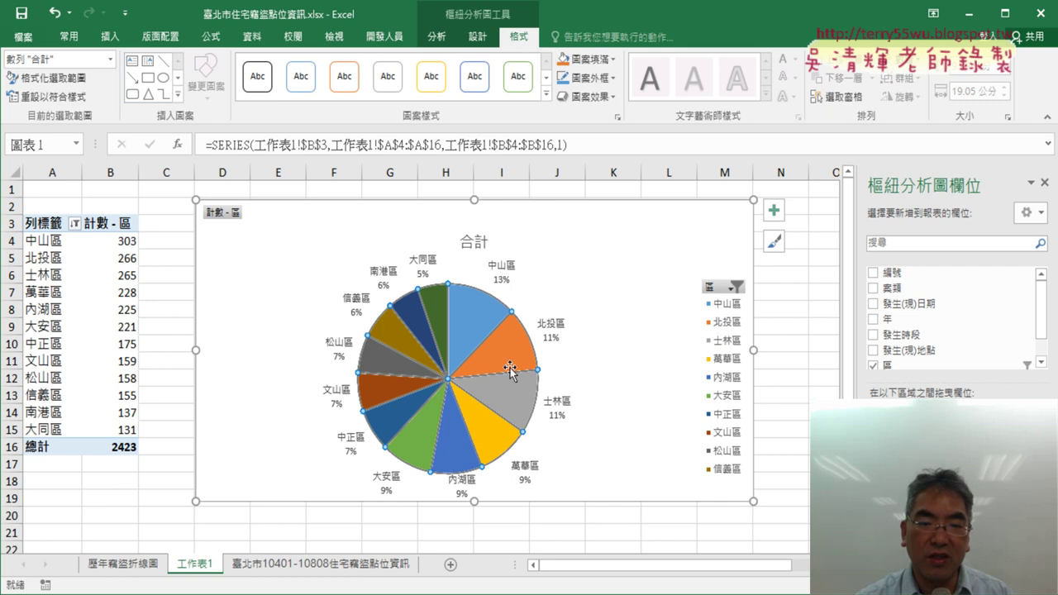
pyautogui.click(471, 325)
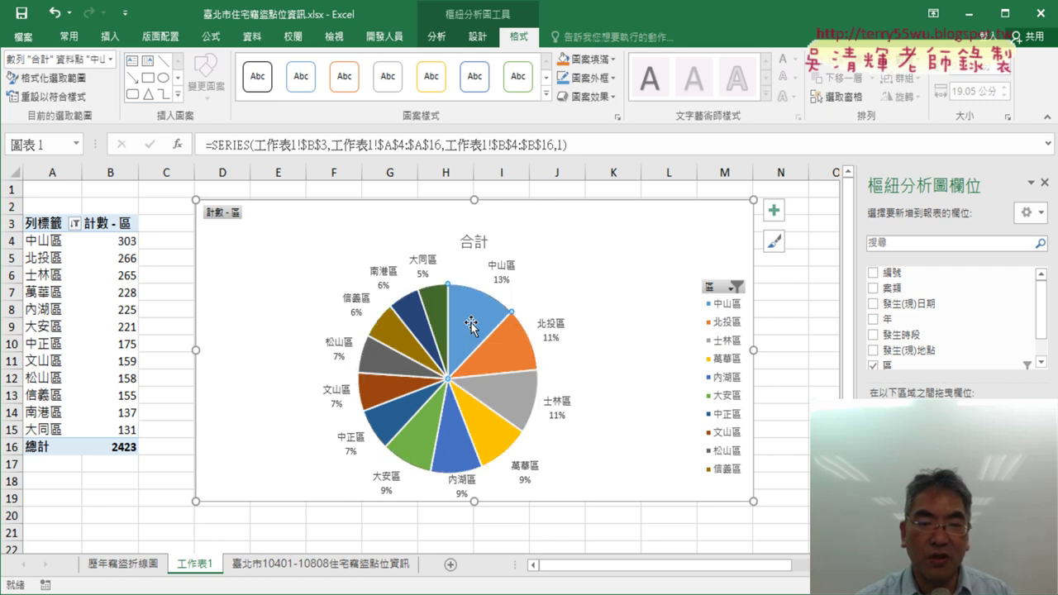
pyautogui.moveTo(467, 330); pyautogui.dragTo(475, 319)
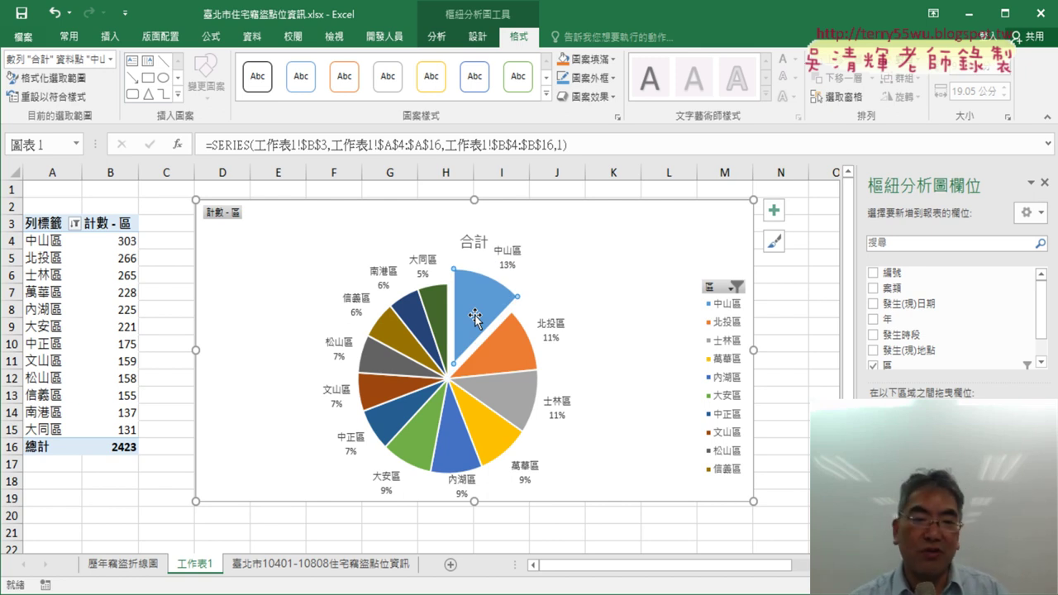
pyautogui.moveTo(475, 318); pyautogui.dragTo(464, 340)
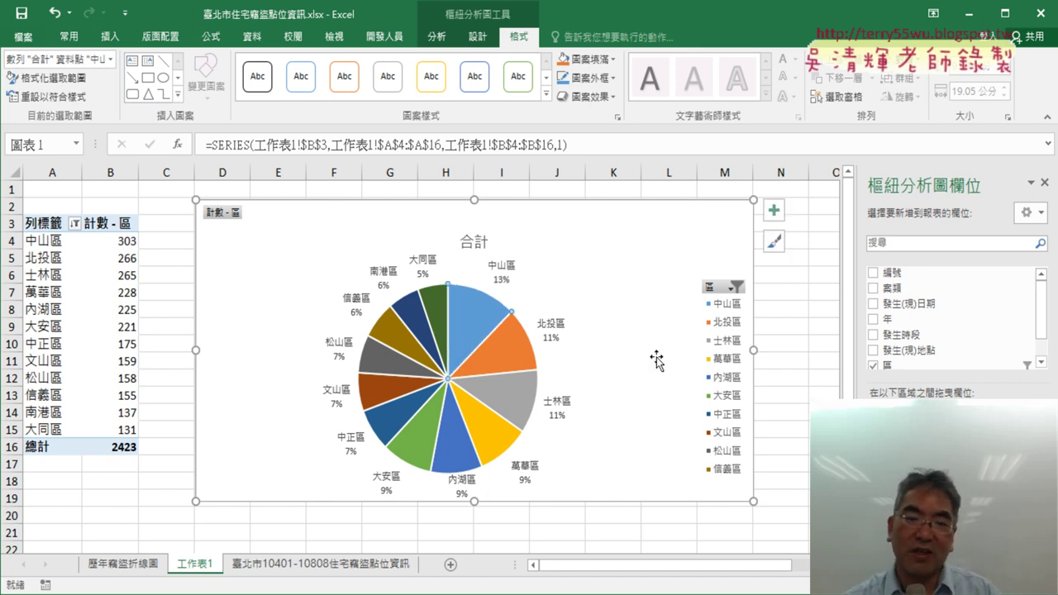
pyautogui.click(654, 357)
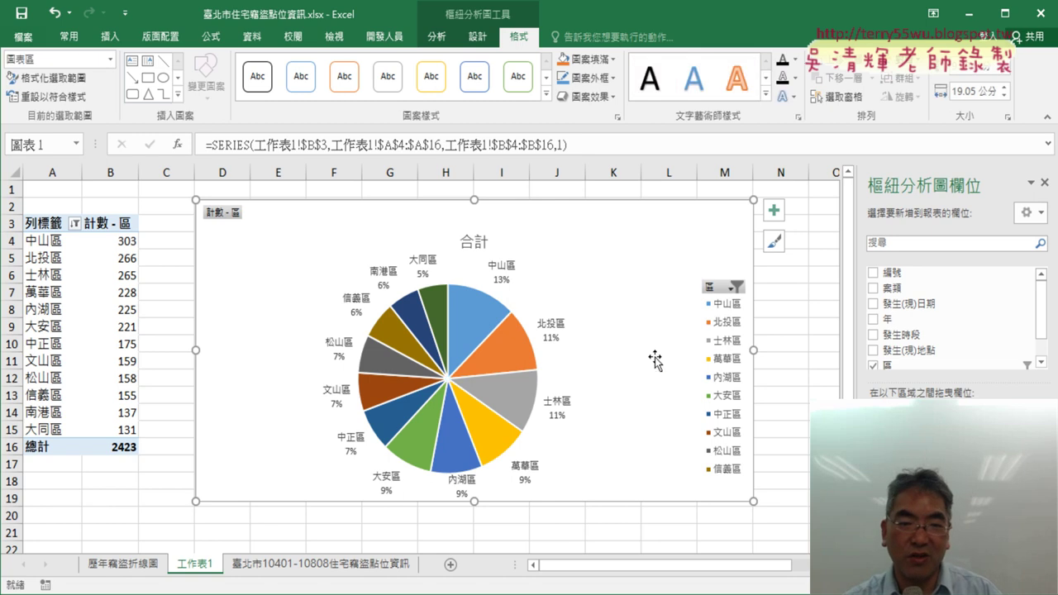
pyautogui.click(464, 330)
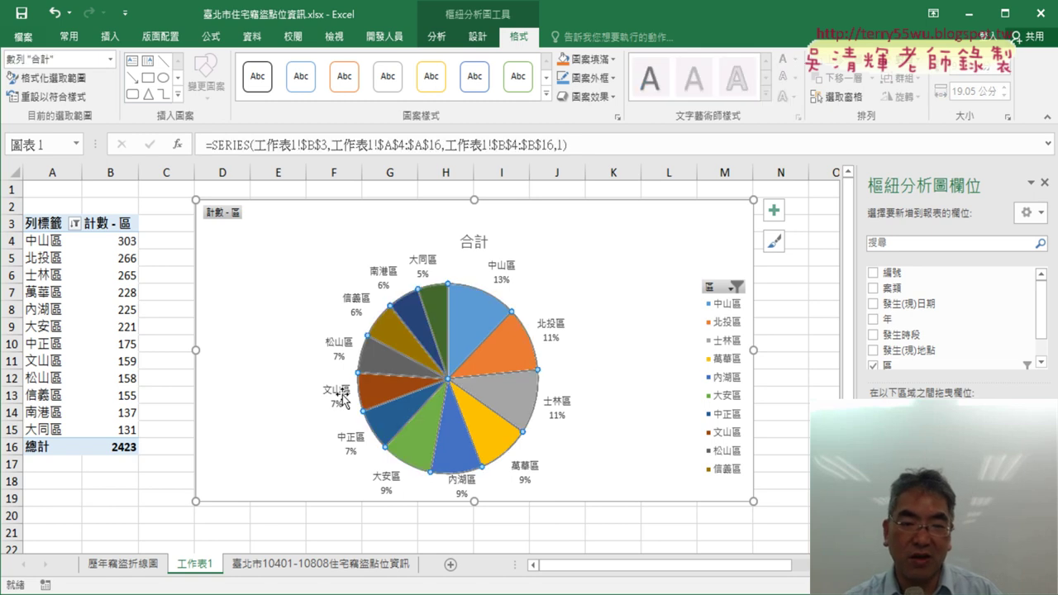
pyautogui.click(474, 322)
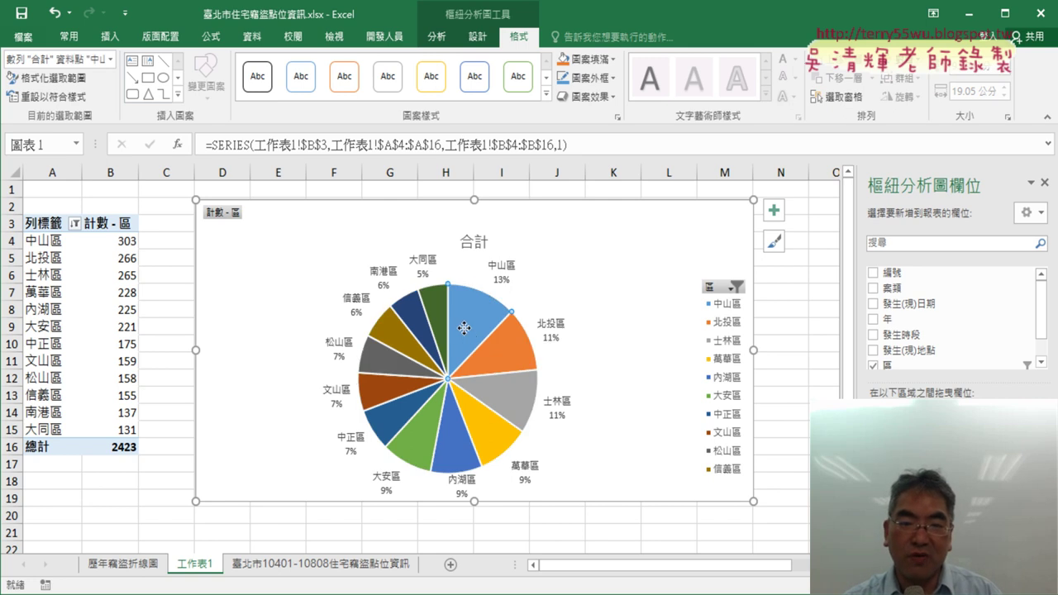
pyautogui.moveTo(463, 328); pyautogui.dragTo(467, 322)
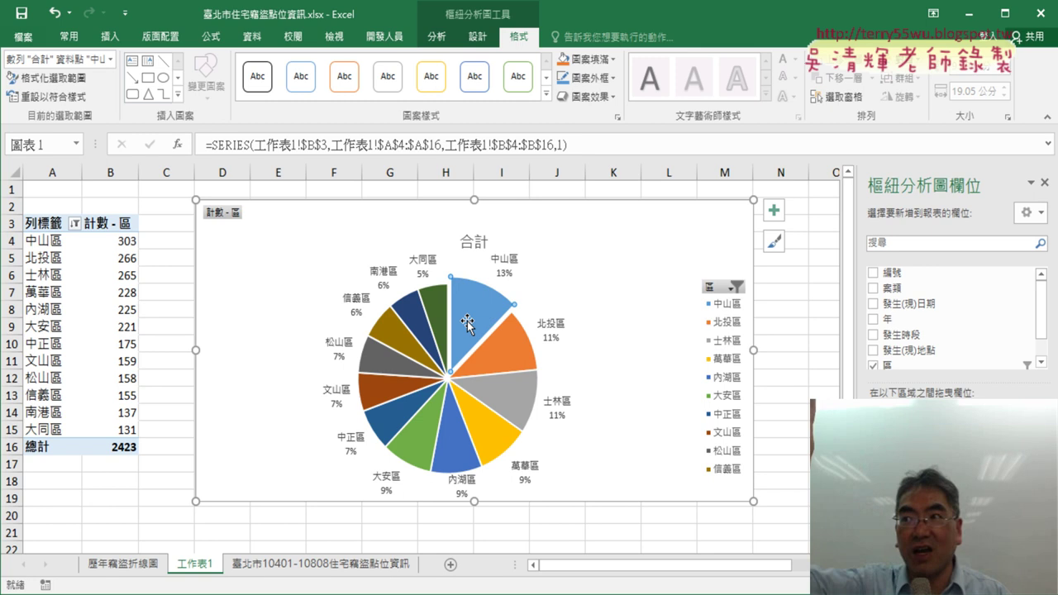
# Replace the chart title 合計 with 各區比例圖
pyautogui.click(476, 247)
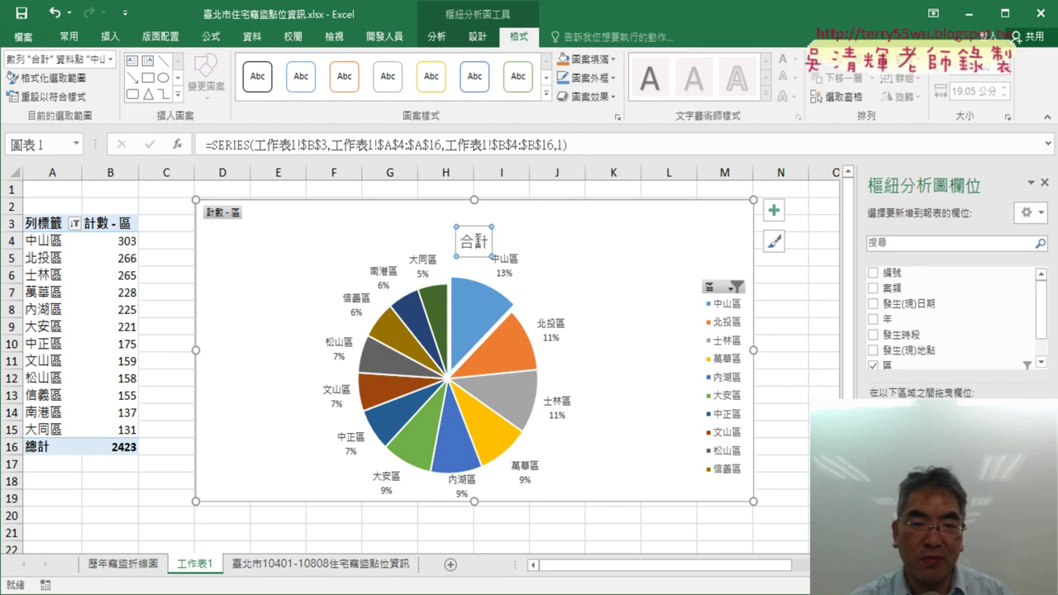
pyautogui.doubleClick(479, 243)
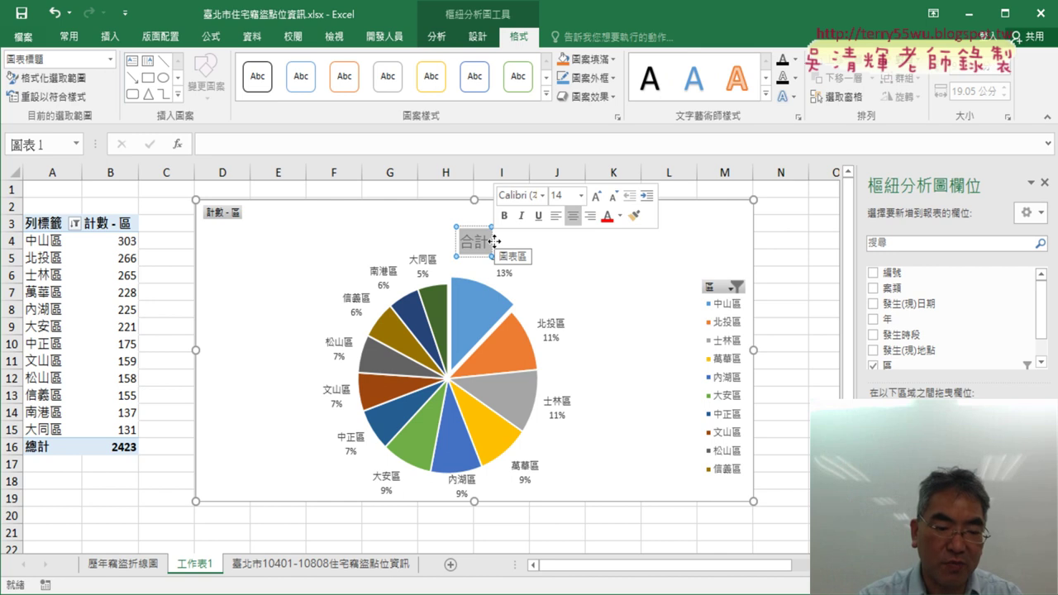
pyautogui.write('ㄍㄜ')
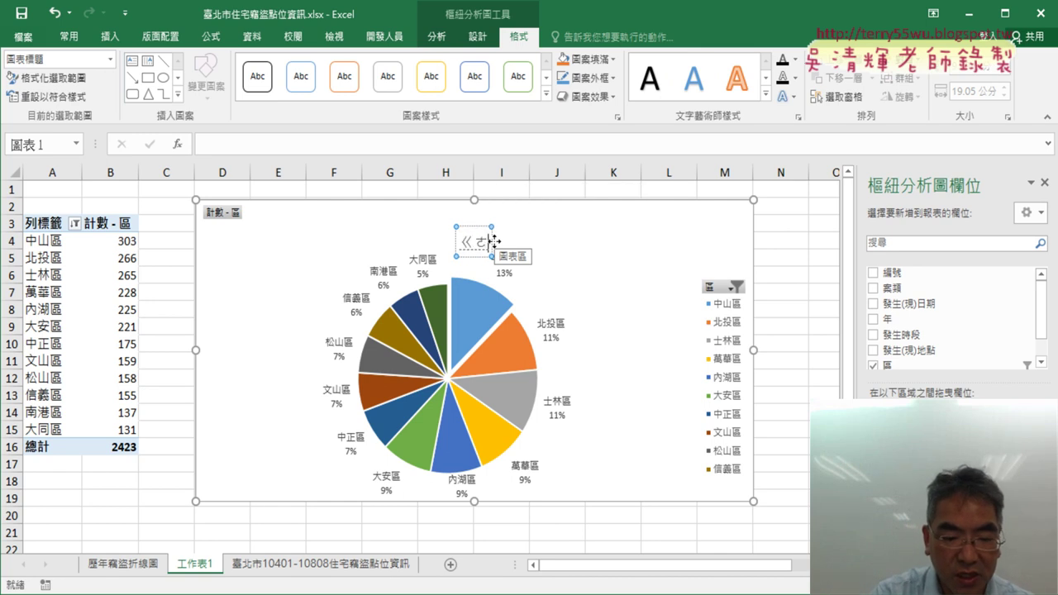
pyautogui.write('4ㄑㄩ')
pyautogui.press('space')
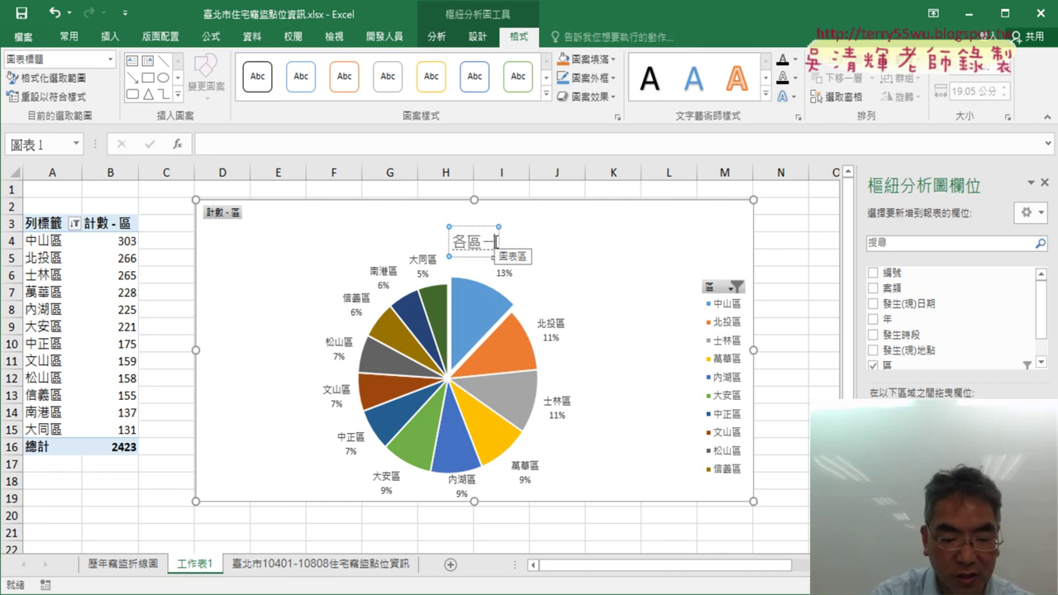
pyautogui.write('比例分ㄒ6')
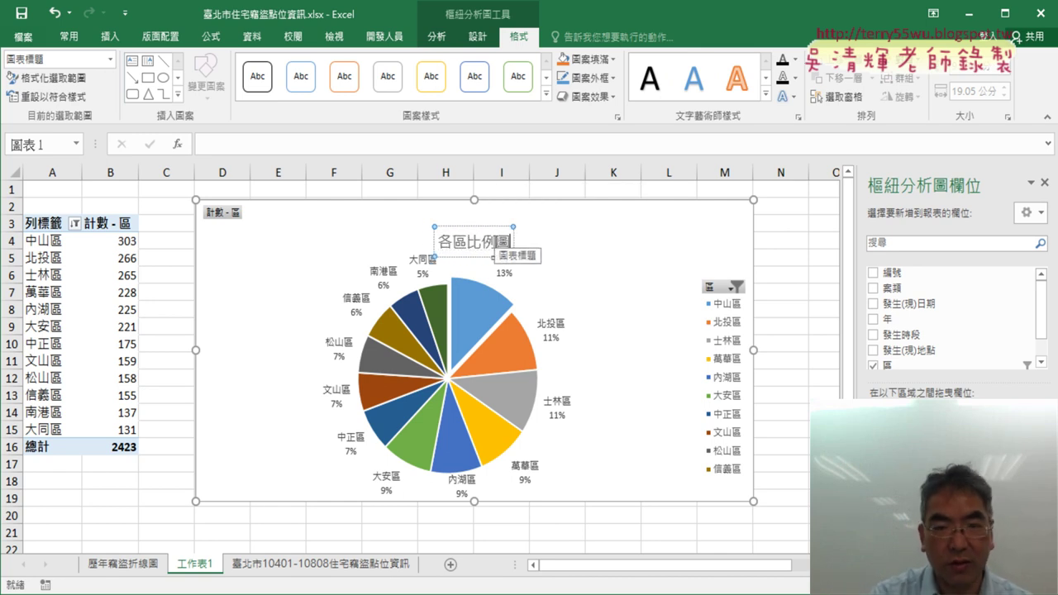
pyautogui.press('Return')
pyautogui.moveTo(441, 243); pyautogui.dragTo(514, 242)
pyautogui.hotkey('ctrl', 'c')
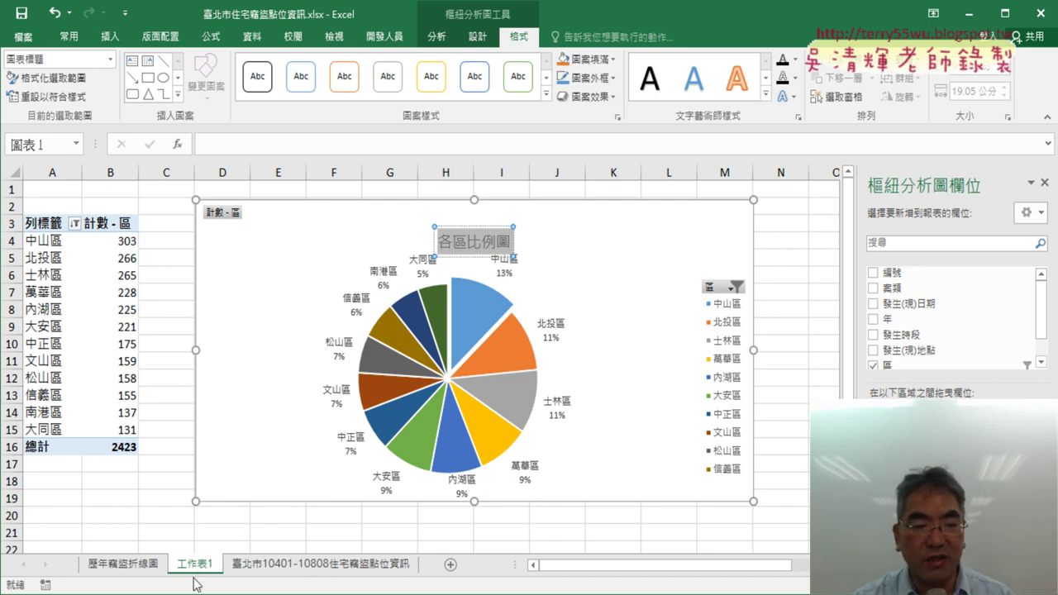
# Rename the worksheet to 各區比例圖 and remove the pie chart's legend
pyautogui.click(205, 572)
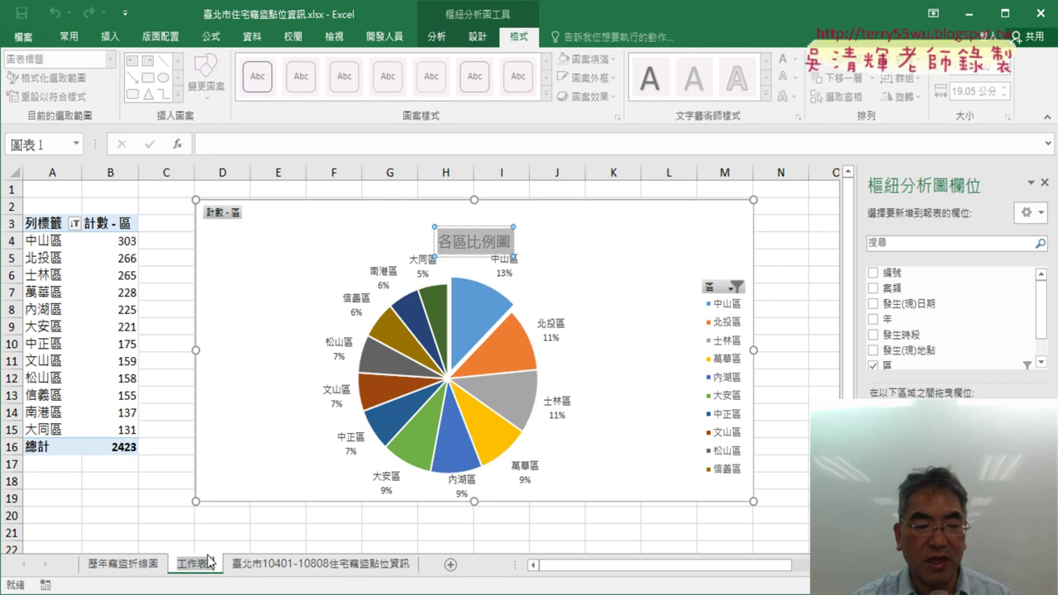
pyautogui.hotkey('ctrl', 'v')
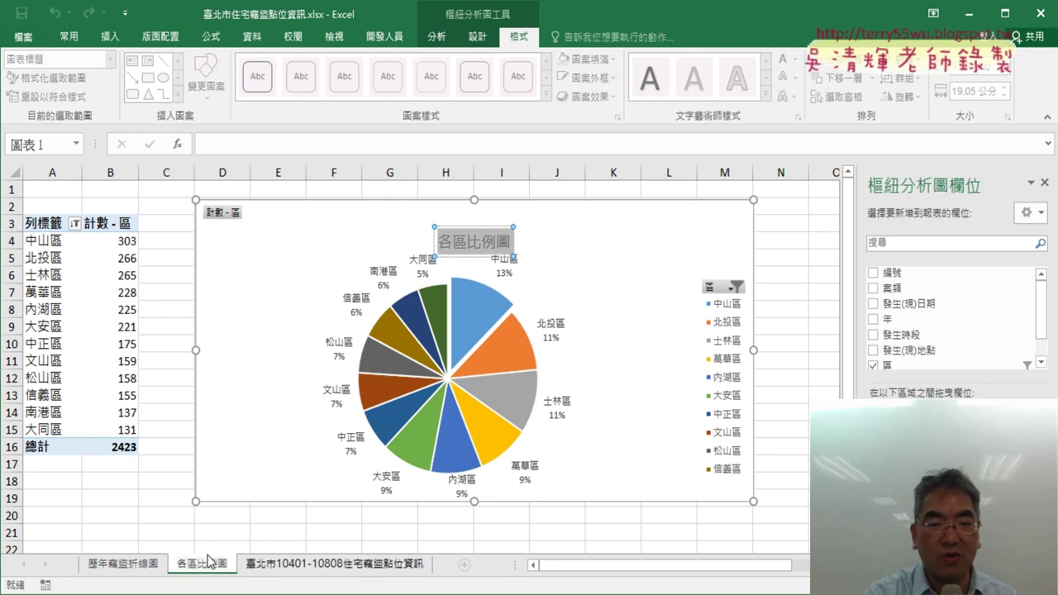
pyautogui.click(655, 423)
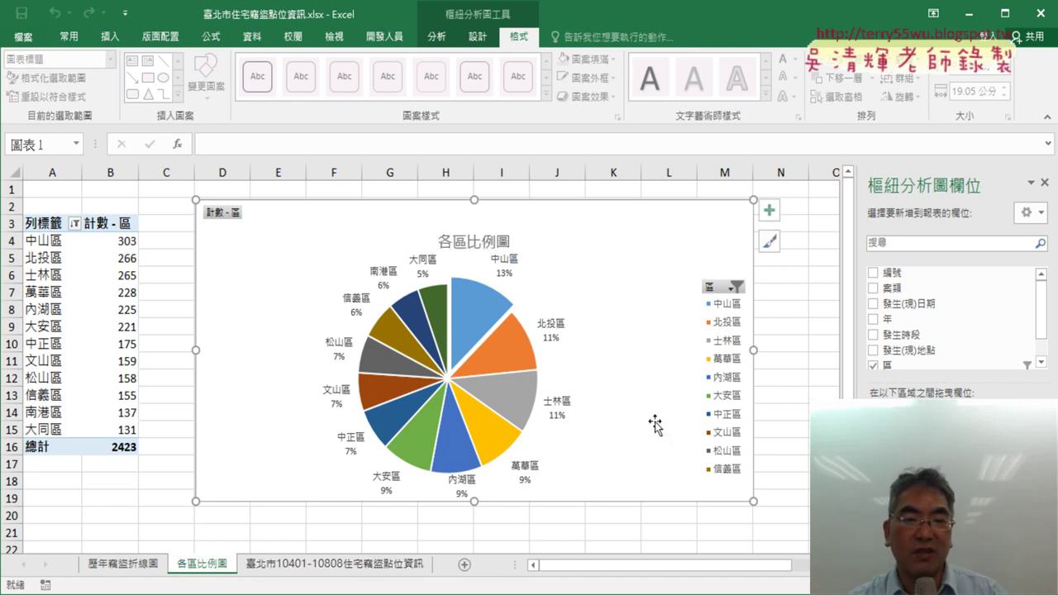
pyautogui.click(773, 211)
pyautogui.click(810, 257)
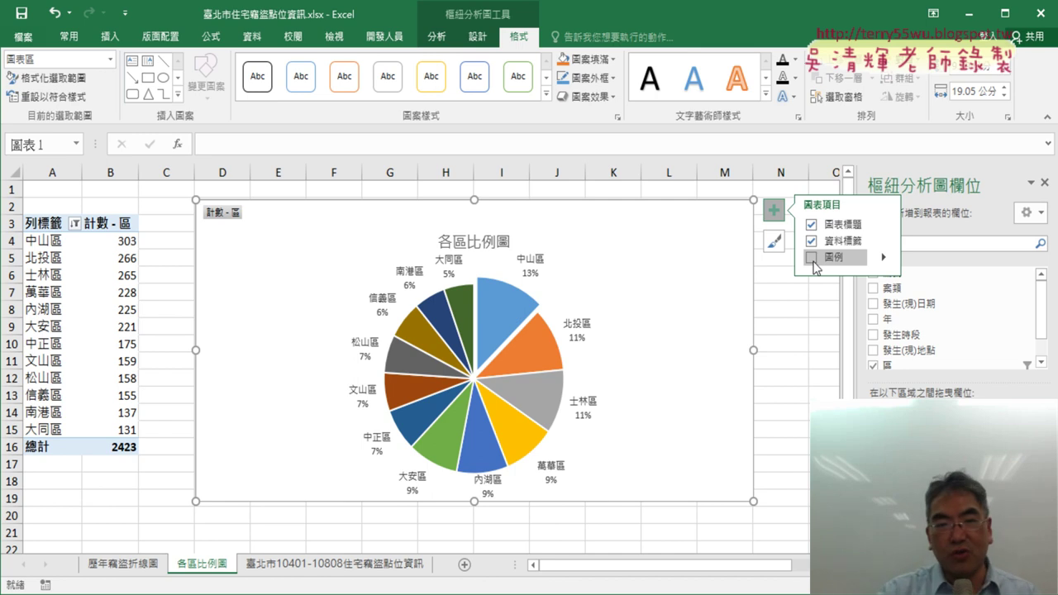
pyautogui.click(55, 309)
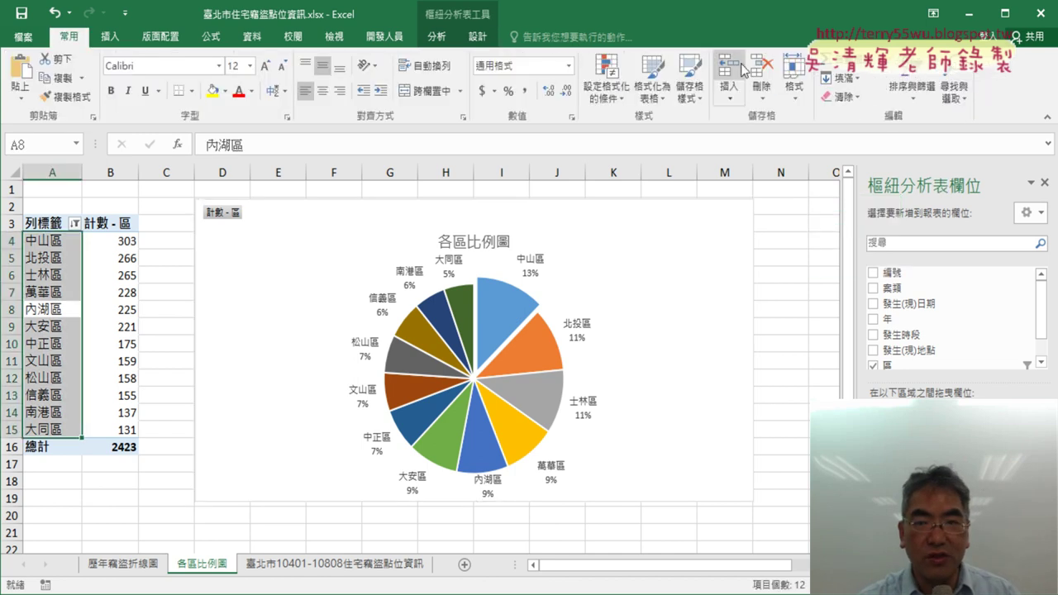
pyautogui.click(437, 36)
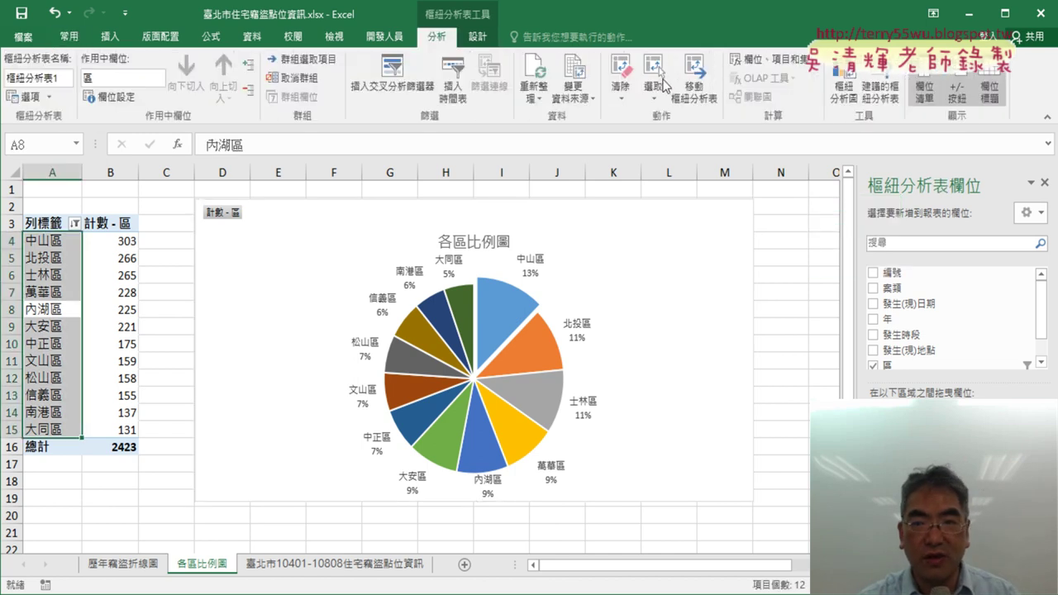
pyautogui.click(843, 91)
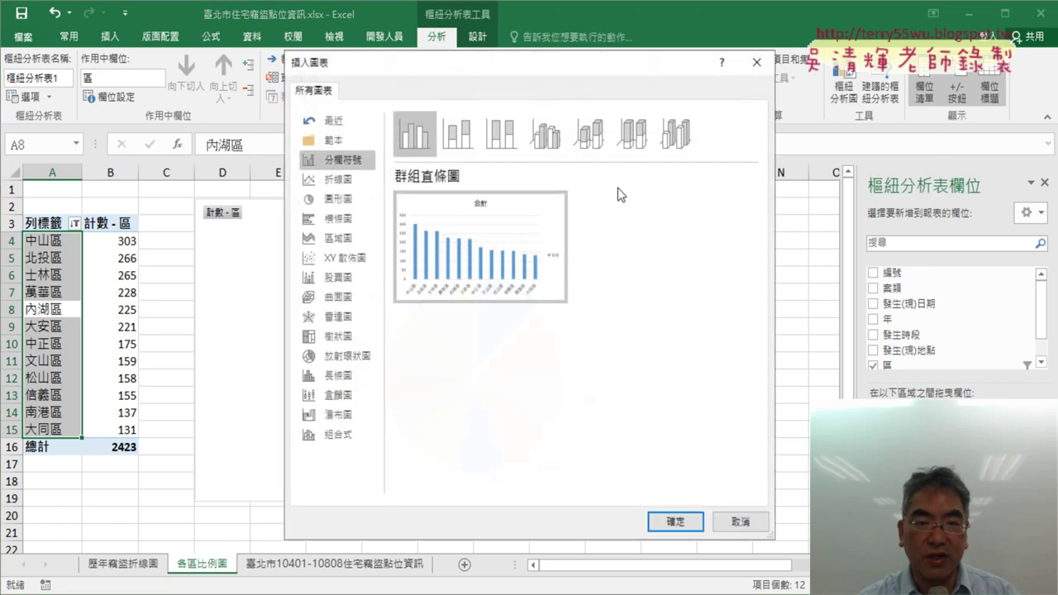
pyautogui.click(336, 200)
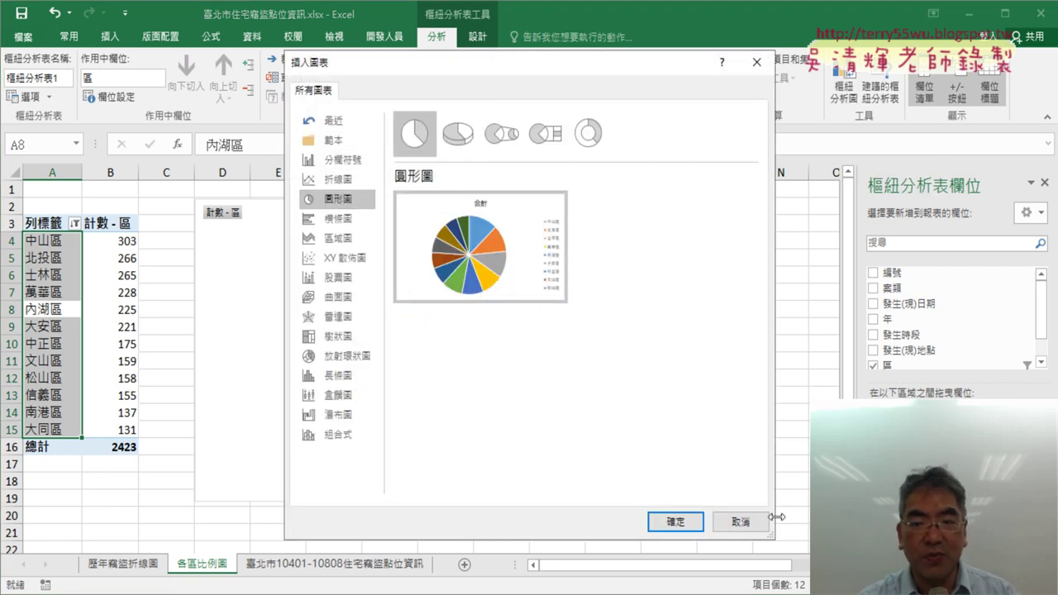
pyautogui.click(675, 522)
pyautogui.moveTo(499, 305)
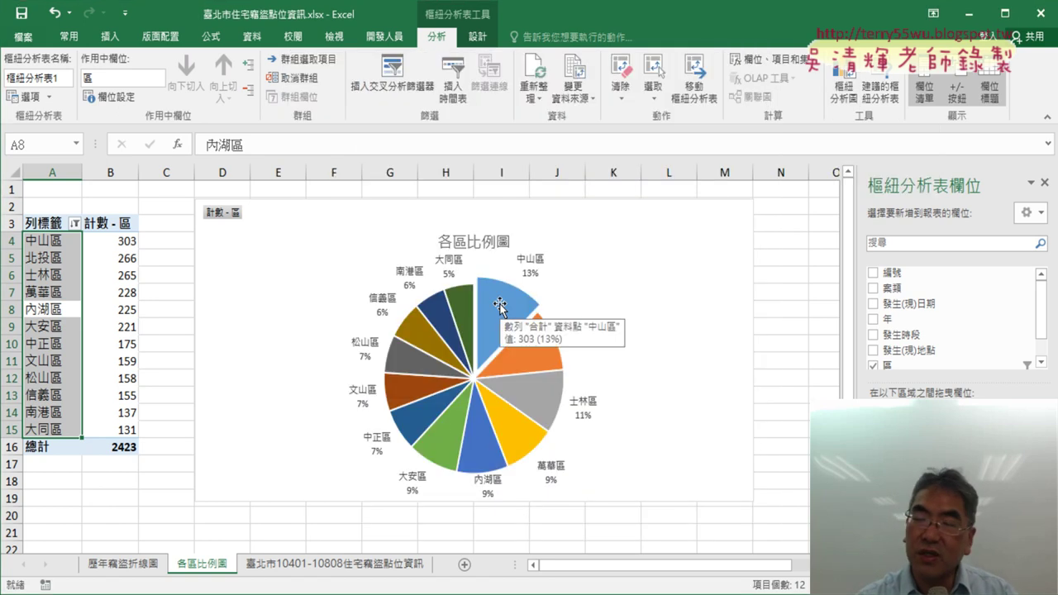
pyautogui.rightClick(500, 334)
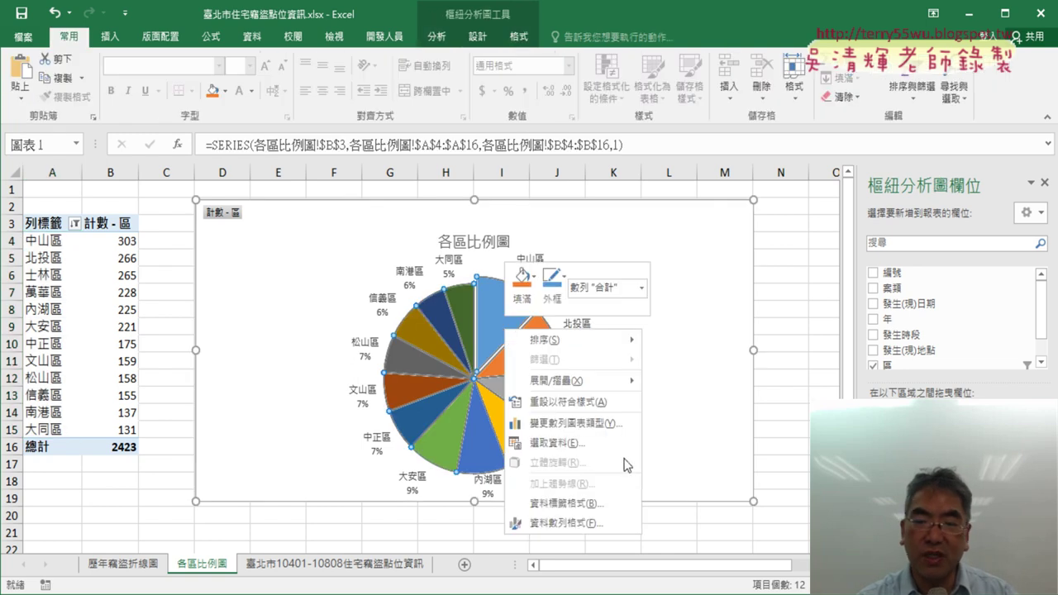
pyautogui.press('Escape')
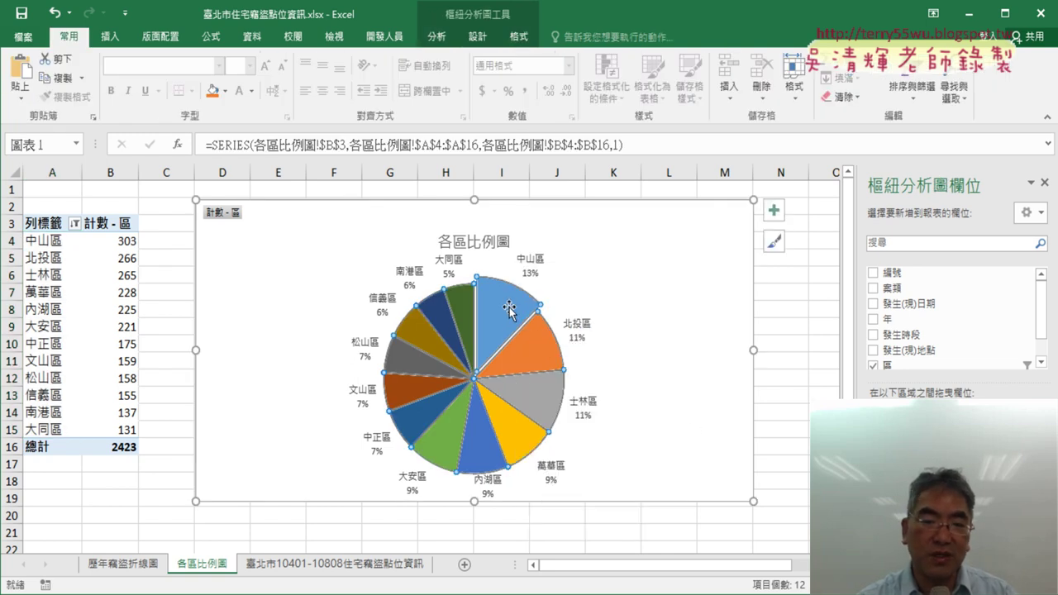
pyautogui.click(473, 243)
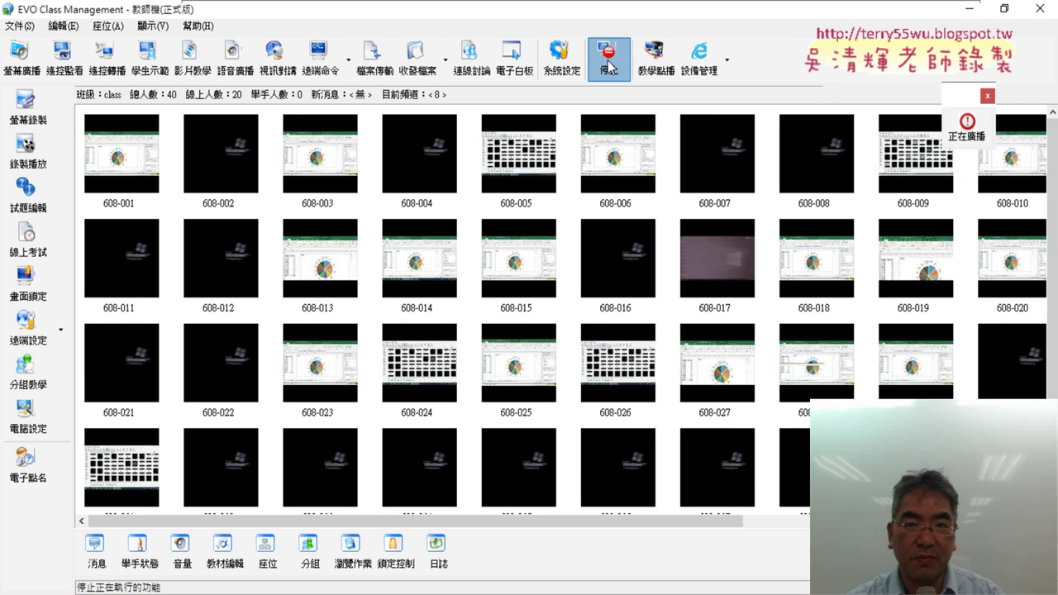
# Stop the teacher's screen broadcast to the students with the 停止 button
pyautogui.click(608, 65)
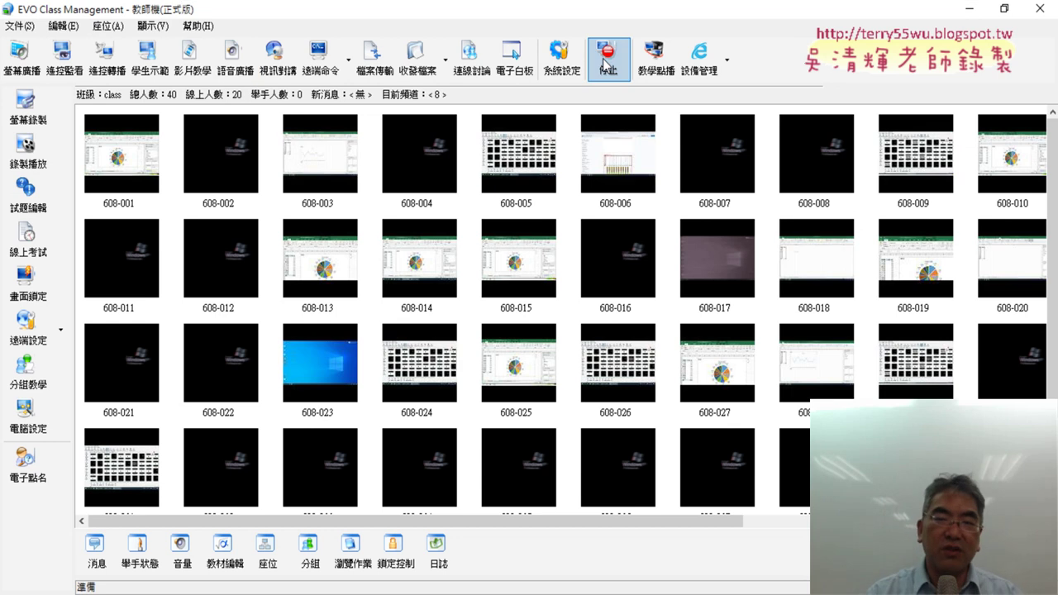